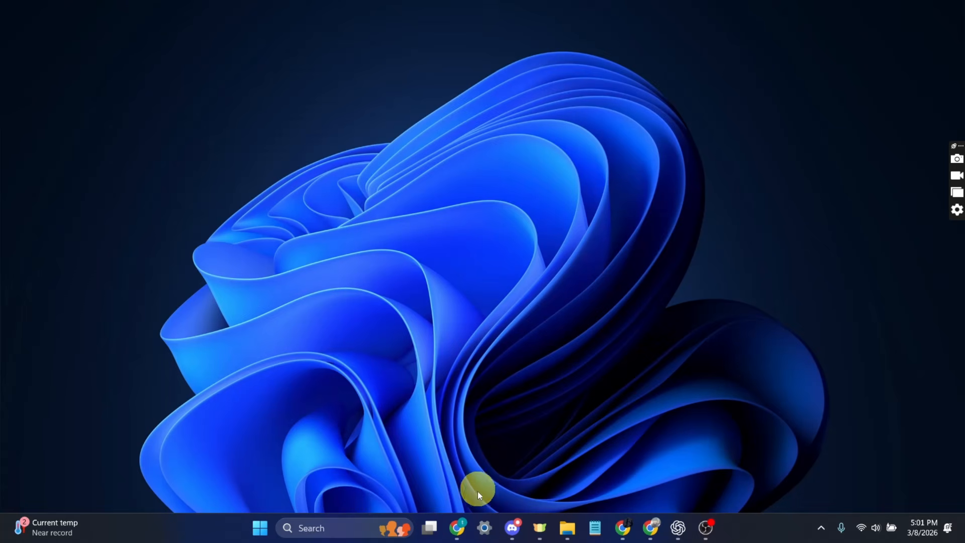
# Step: Switch to Chrome, search Google for "carl bot" and open the Carl-bot Dashboard site
pyautogui.moveTo(457, 527)
pyautogui.click(463, 466)
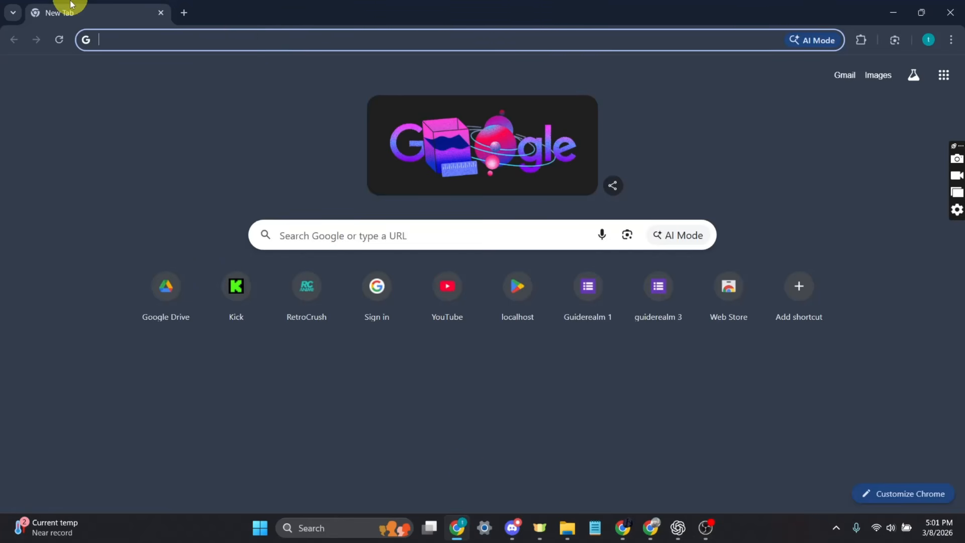
pyautogui.write('carl bot')
pyautogui.press('Return')
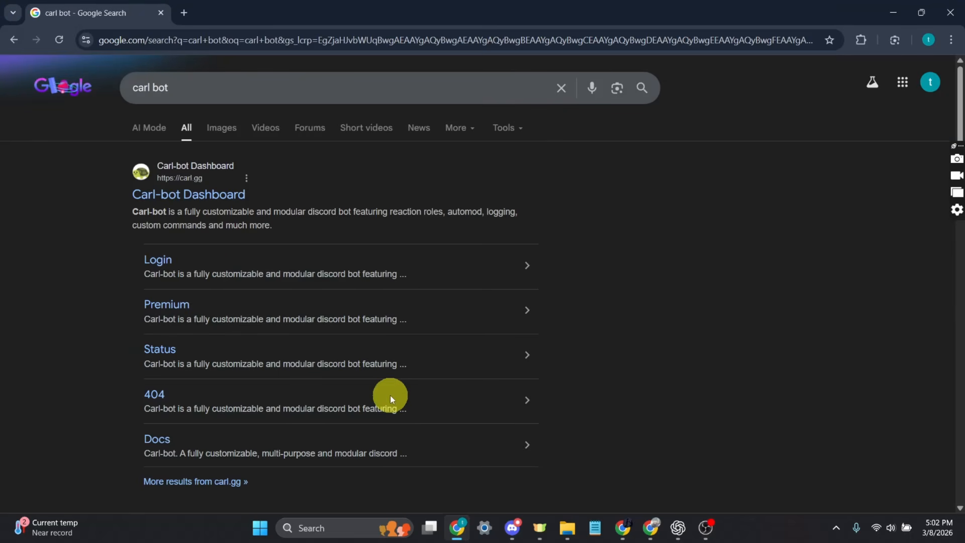
pyautogui.click(219, 192)
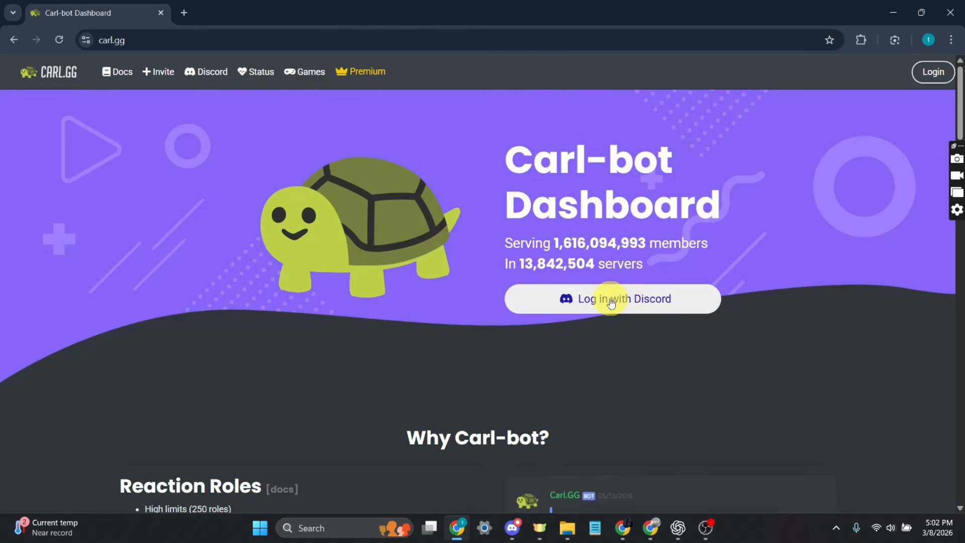
# Step: Log in to Carl-bot with Discord, authorize its account access and return to the server picker in Chrome
pyautogui.click(607, 304)
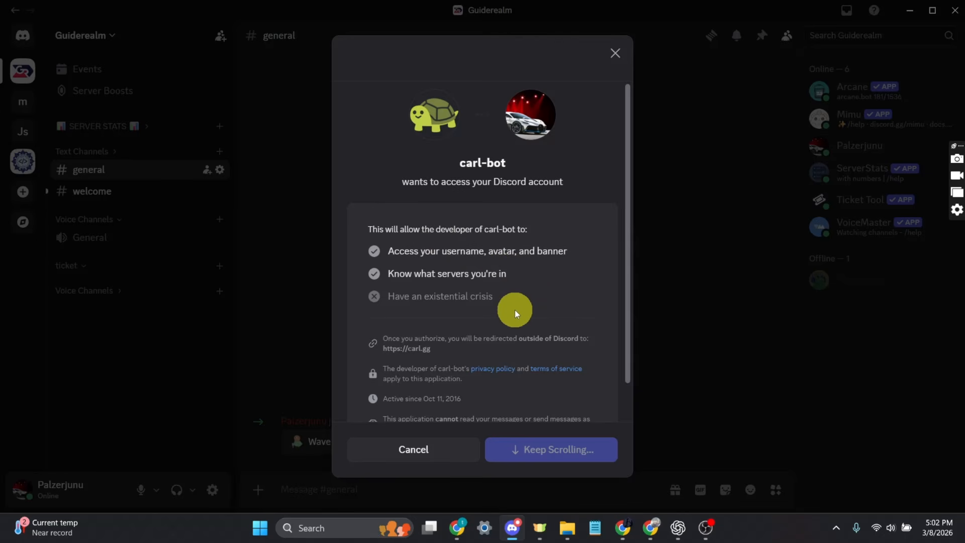
pyautogui.scroll(-2, 511, 312)
pyautogui.click(573, 454)
pyautogui.click(490, 336)
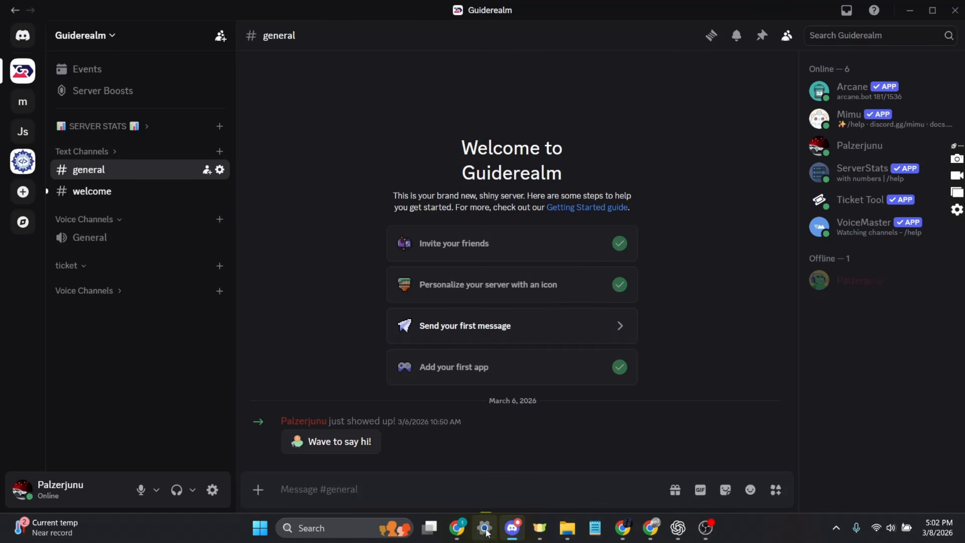
pyautogui.moveTo(457, 528)
pyautogui.click(455, 456)
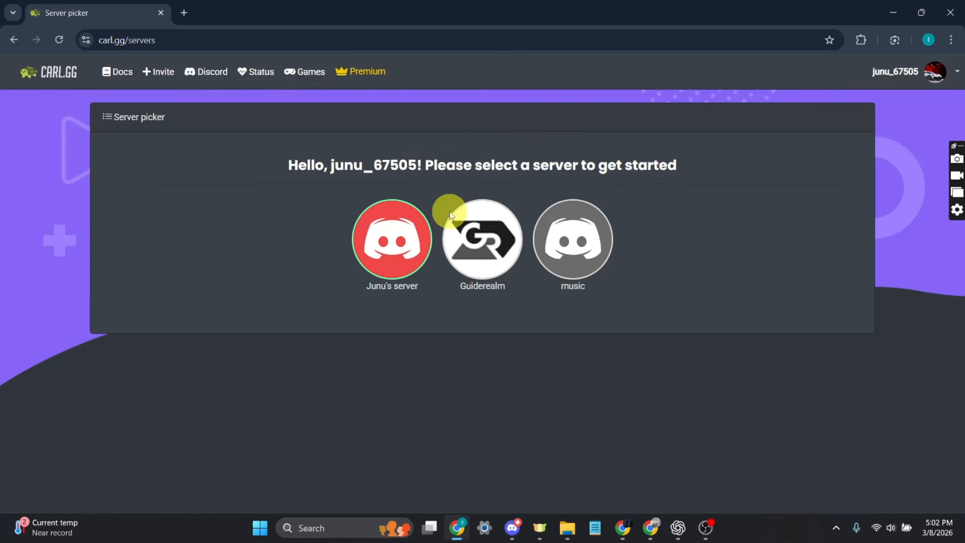
# Step: Choose Guiderealm as the server to add carl-bot to and continue to its permissions
pyautogui.click(499, 225)
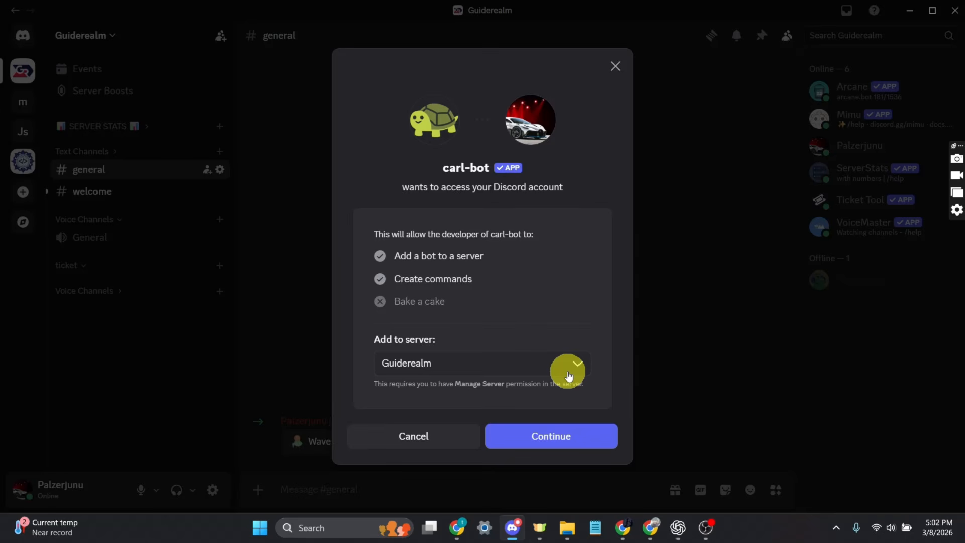
pyautogui.click(562, 368)
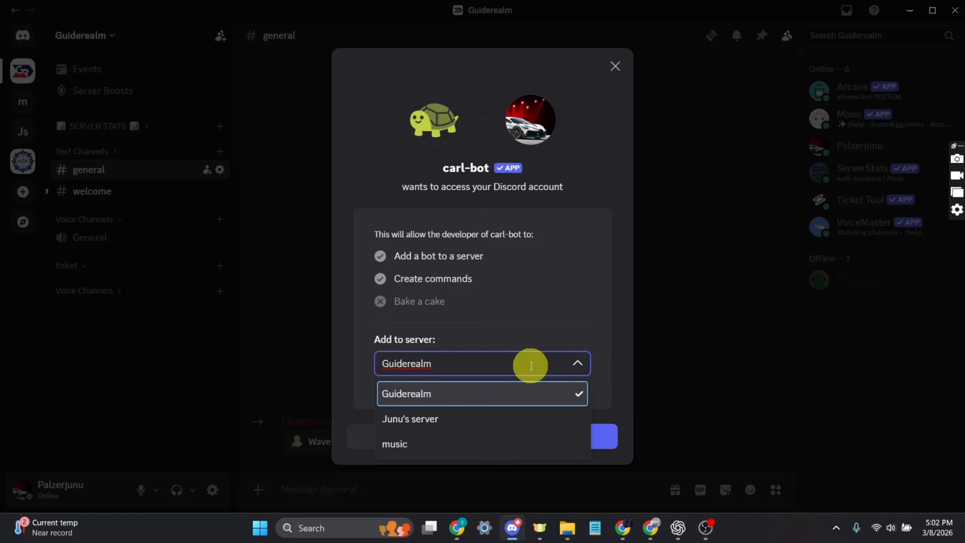
pyautogui.click(608, 369)
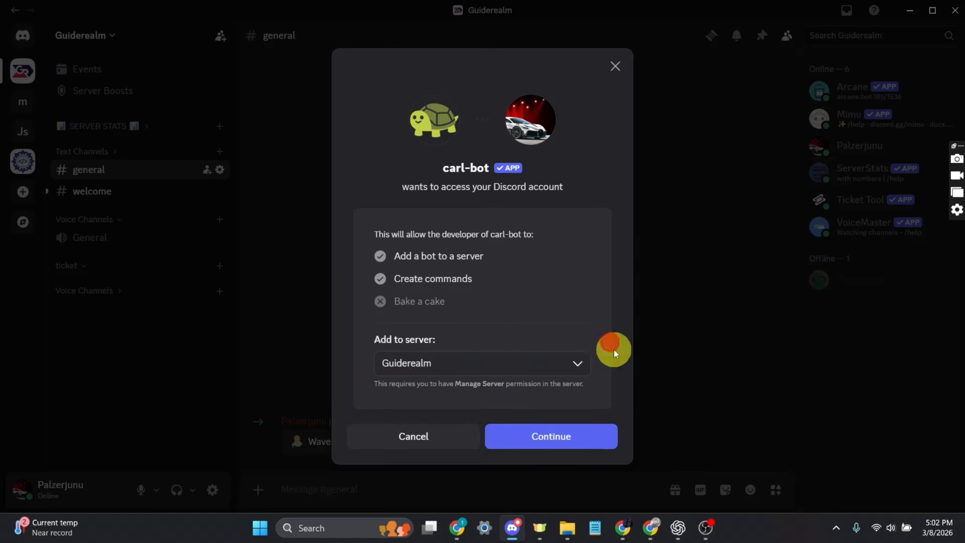
pyautogui.click(576, 436)
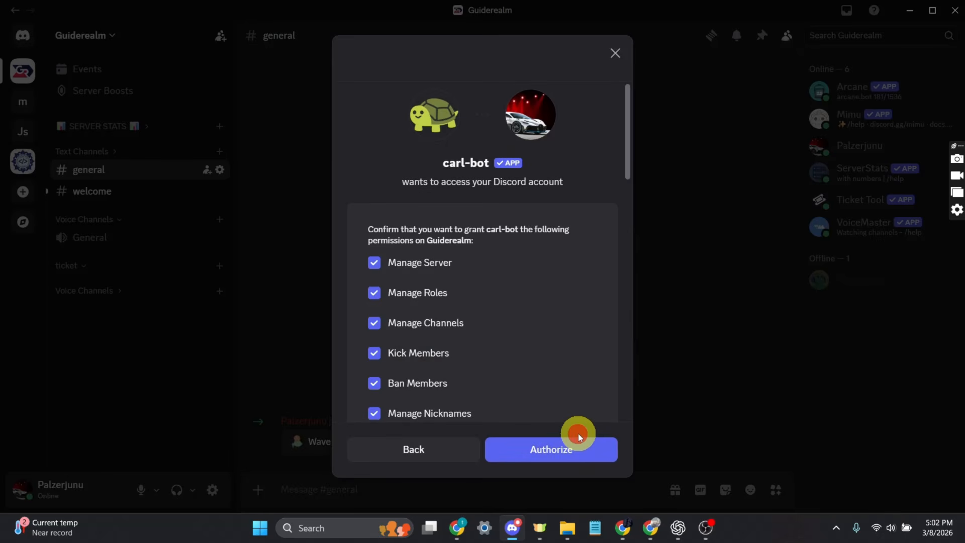
# Step: Review carl-bot's requested permissions, authorize it with all of them granted including Manage Roles, and complete the human check
pyautogui.scroll(-8, 490, 372)
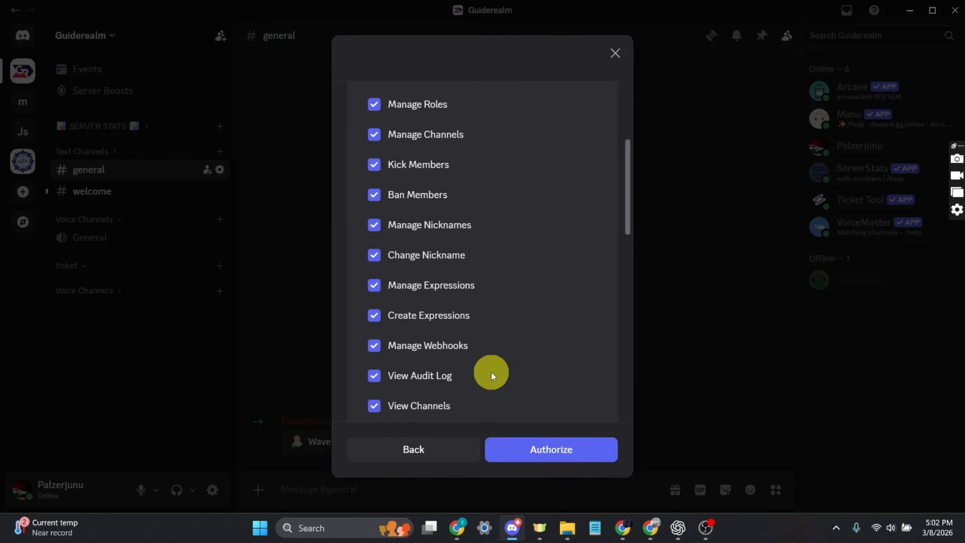
pyautogui.scroll(-10, 490, 372)
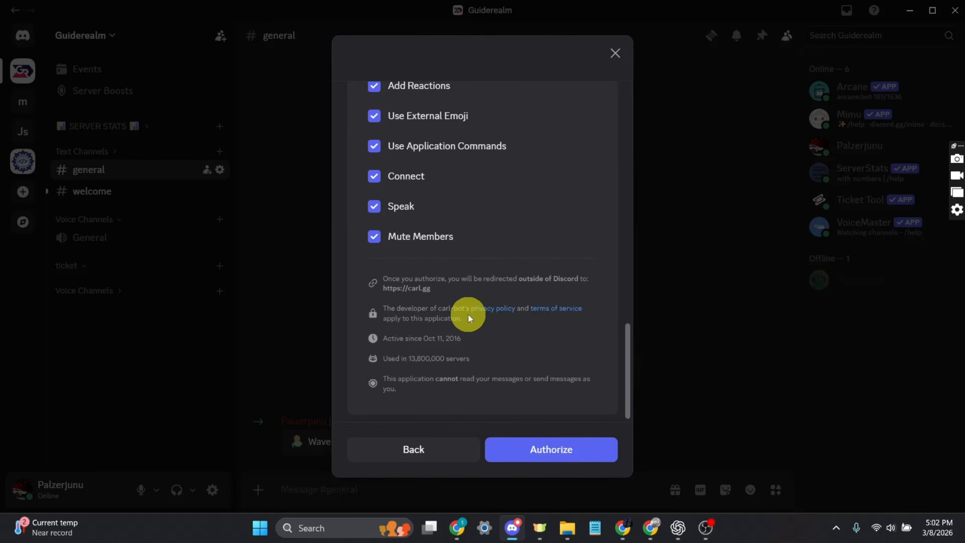
pyautogui.scroll(15, 468, 315)
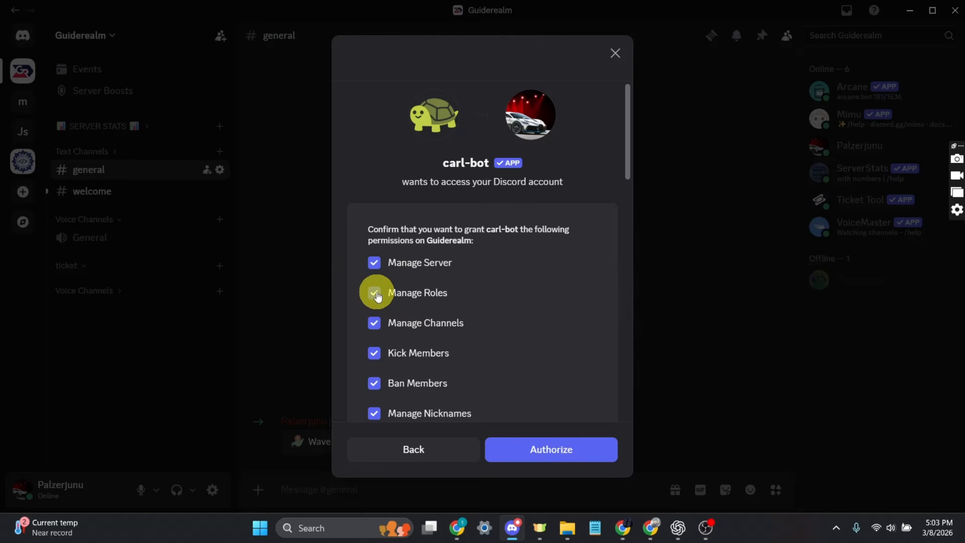
pyautogui.click(375, 293)
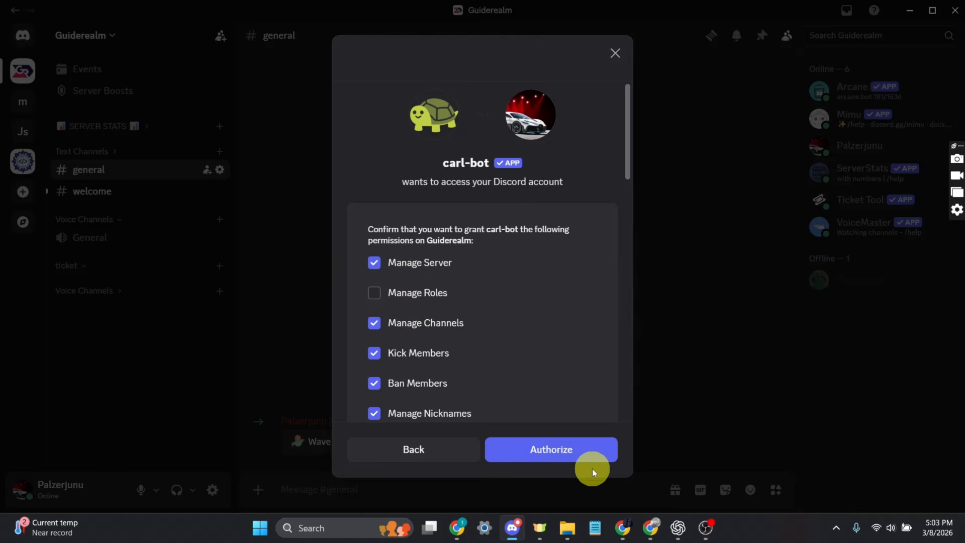
pyautogui.click(374, 293)
pyautogui.click(535, 451)
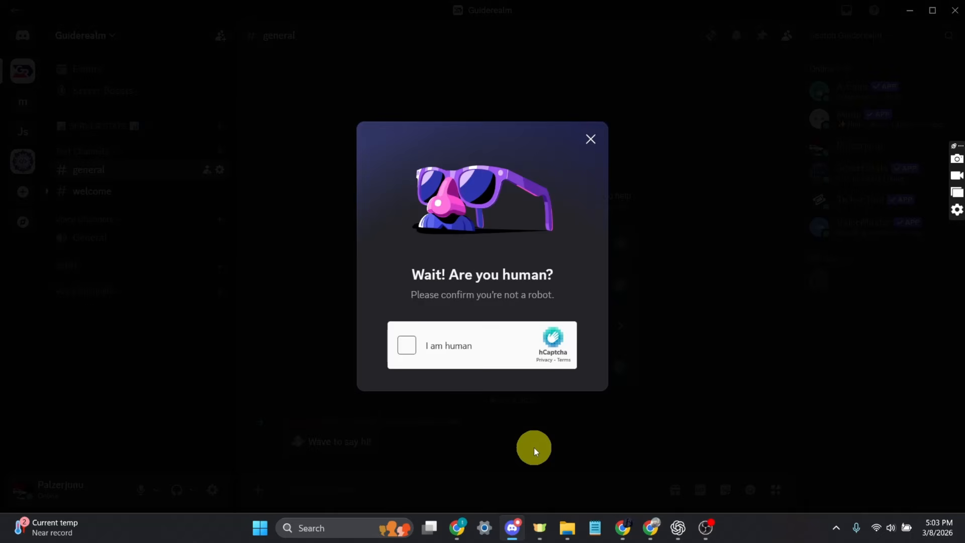
pyautogui.click(407, 347)
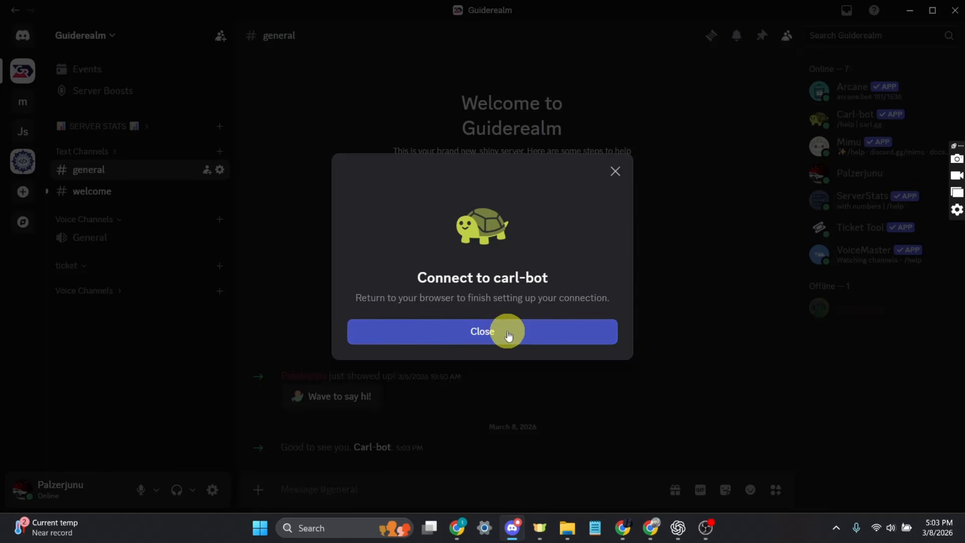
pyautogui.click(507, 341)
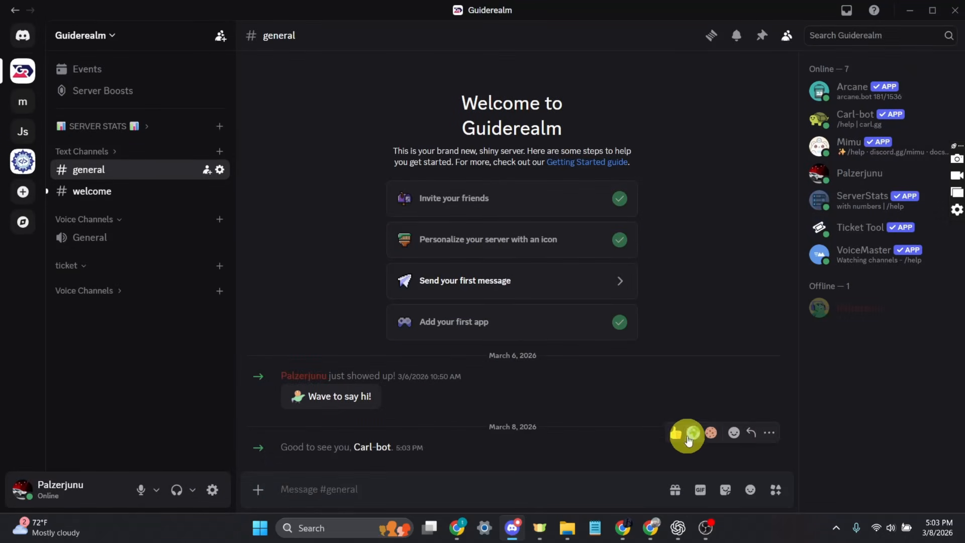
# Step: Switch to Chrome and view the Custom Prefix section in Carl-bot's bot settings
pyautogui.click(453, 531)
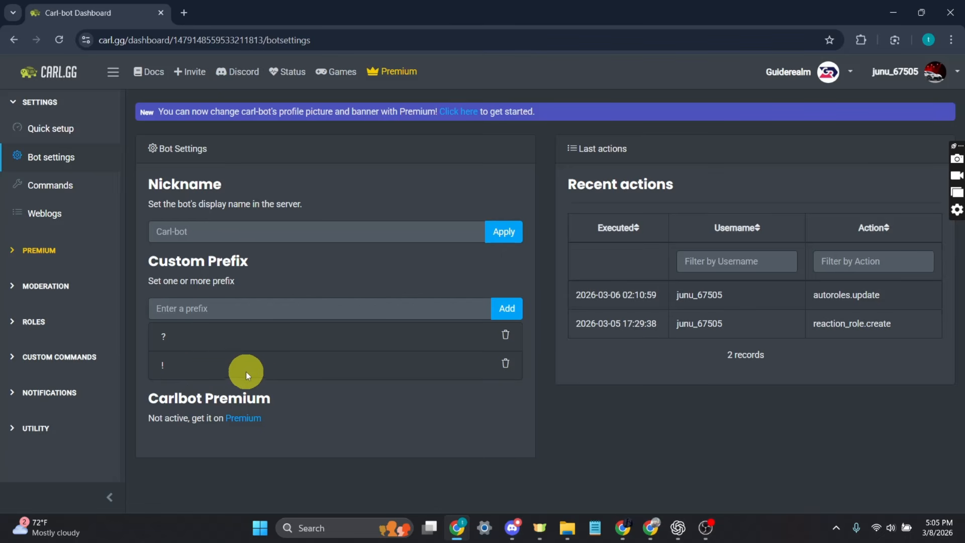
pyautogui.click(187, 368)
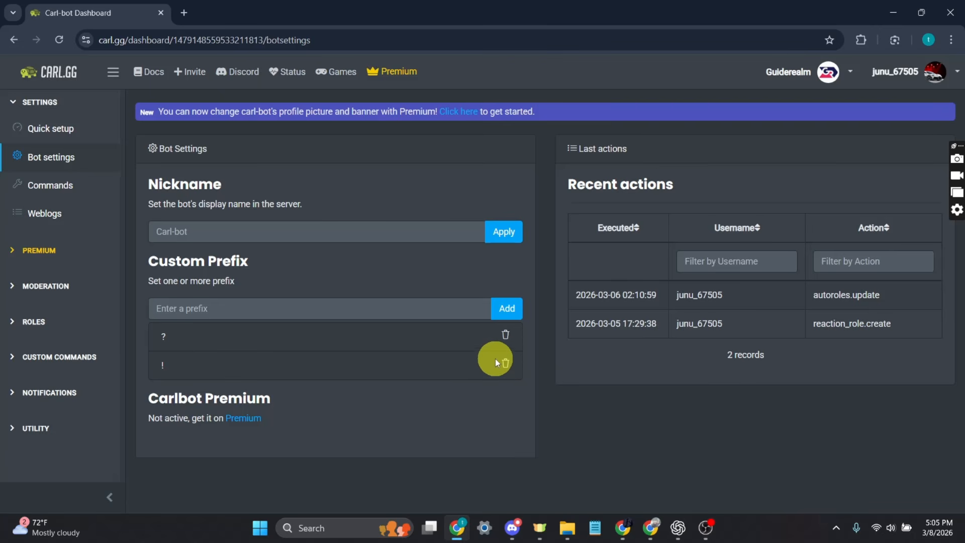
pyautogui.click(230, 308)
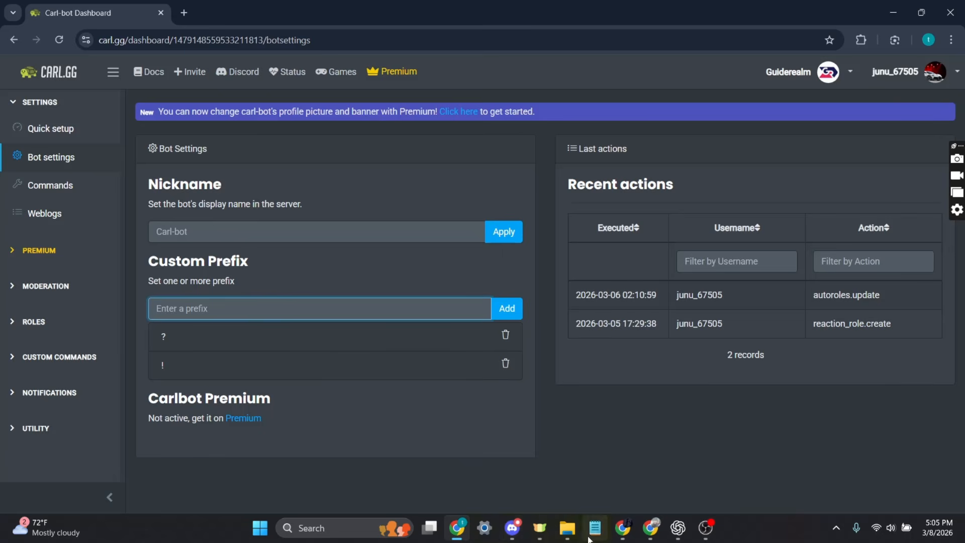
# Step: Switch to Discord and open the Roles page in the Guiderealm server settings
pyautogui.moveTo(513, 528)
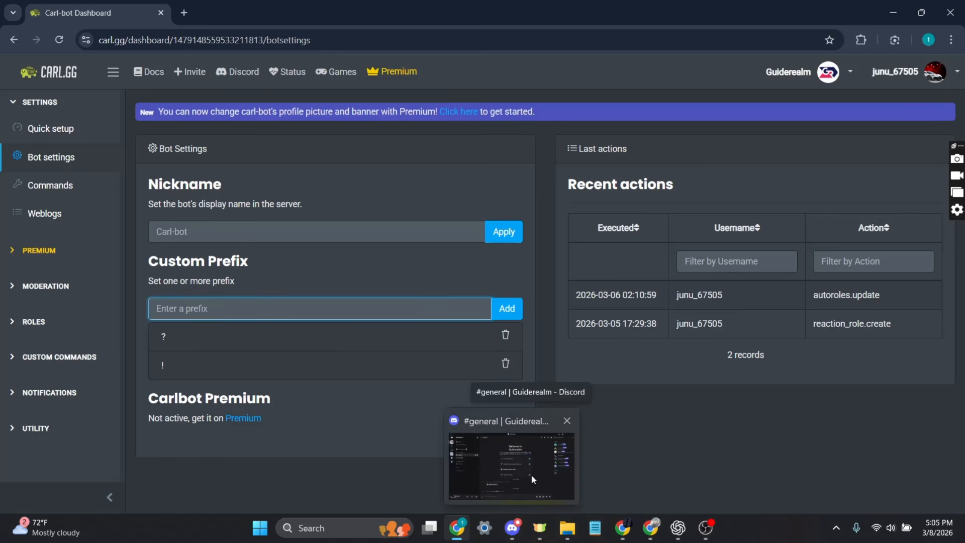
pyautogui.click(532, 478)
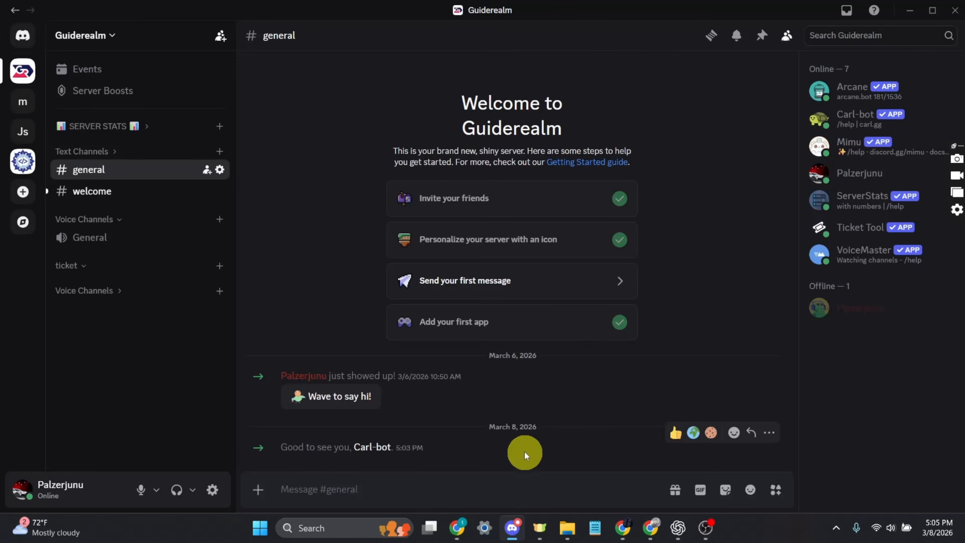
pyautogui.click(103, 37)
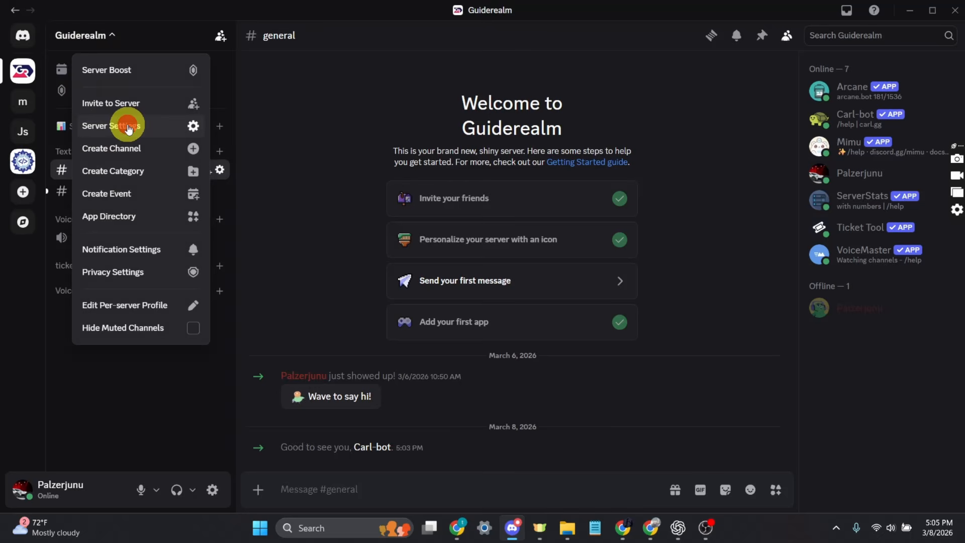
pyautogui.click(129, 128)
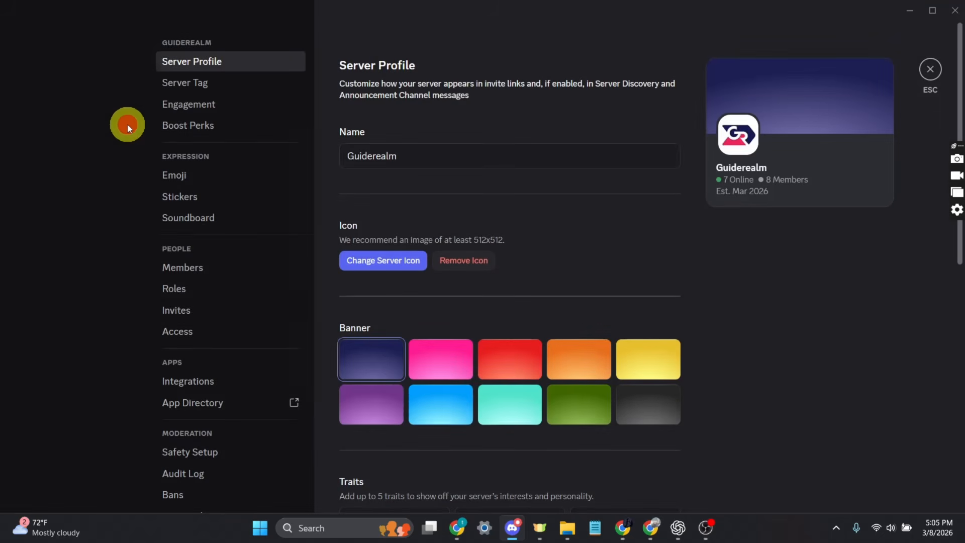
pyautogui.click(192, 290)
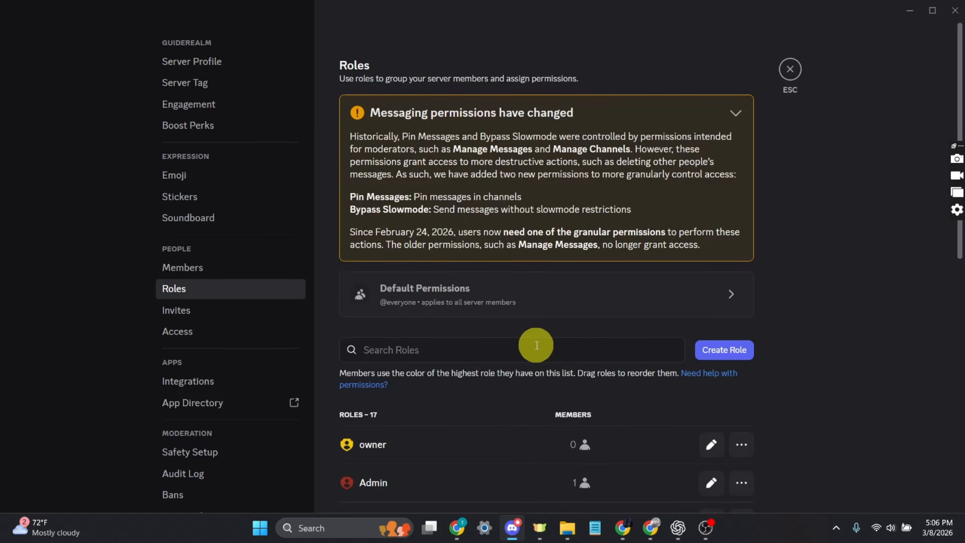
# Step: Move the carl-bot role between Moderator and Ticket Tool, save the new role order and close the server settings
pyautogui.scroll(-4, 536, 345)
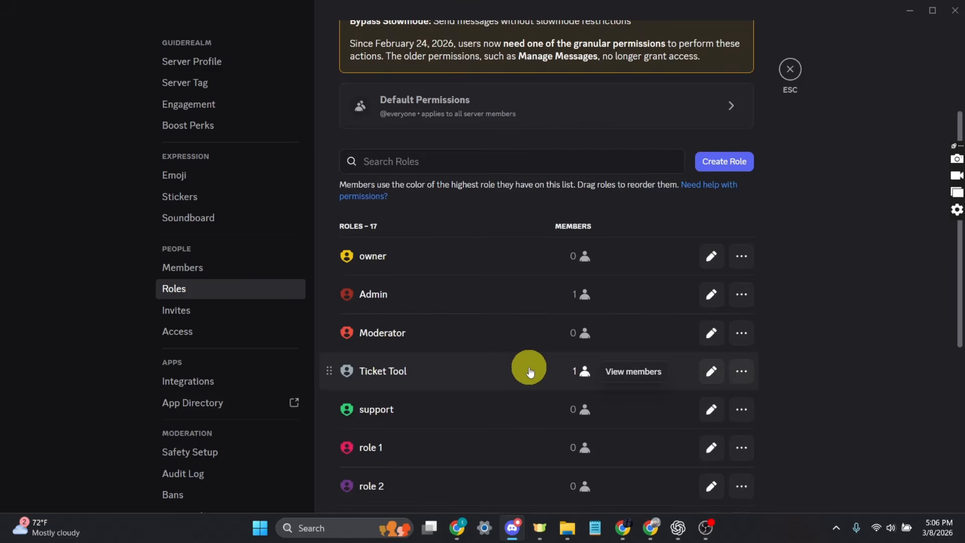
pyautogui.scroll(-8, 528, 372)
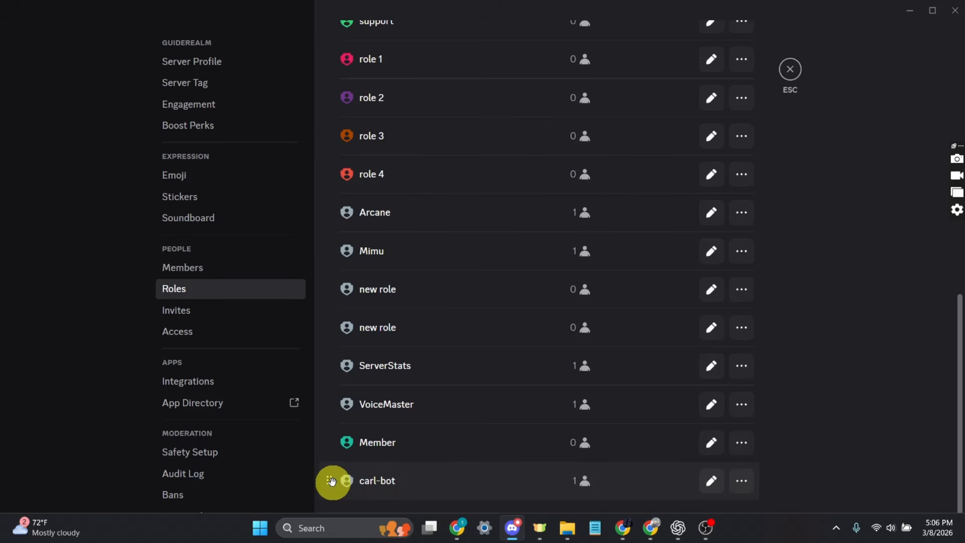
pyautogui.moveTo(330, 482); pyautogui.dragTo(330, 234)
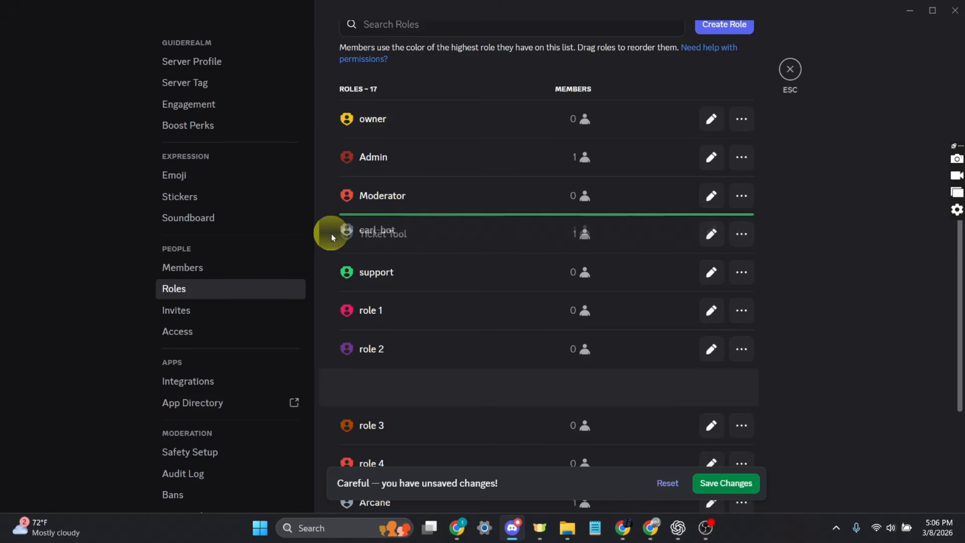
pyautogui.moveTo(331, 234); pyautogui.dragTo(337, 232)
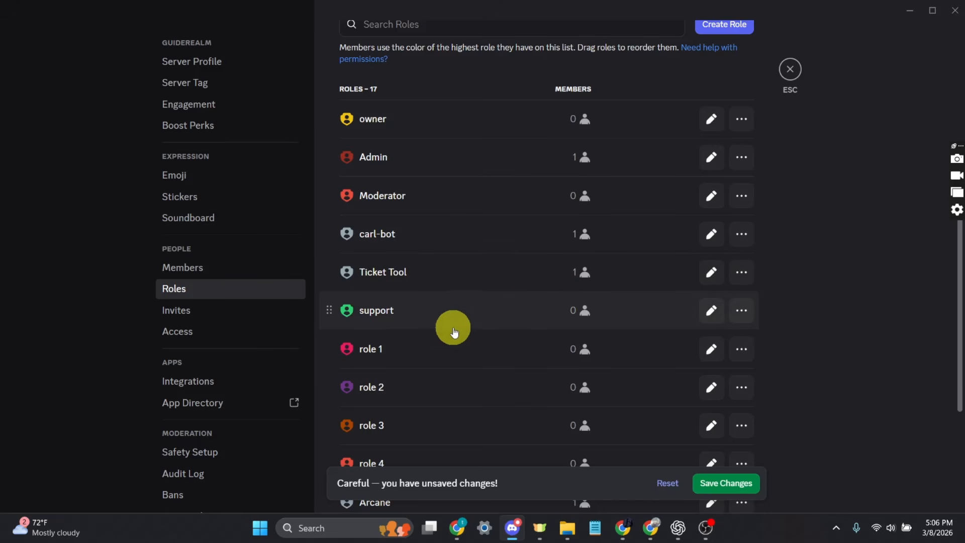
pyautogui.scroll(-5, 455, 327)
pyautogui.click(735, 483)
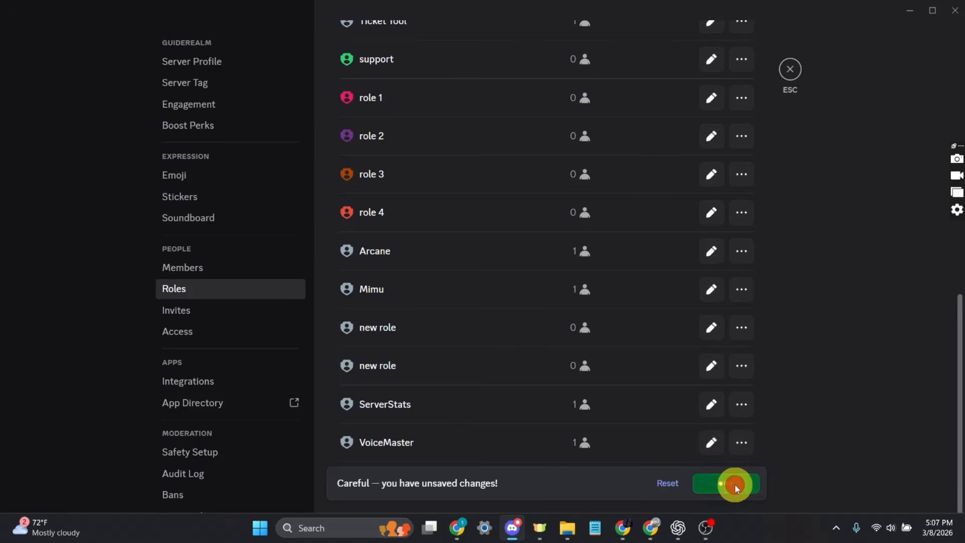
pyautogui.click(790, 70)
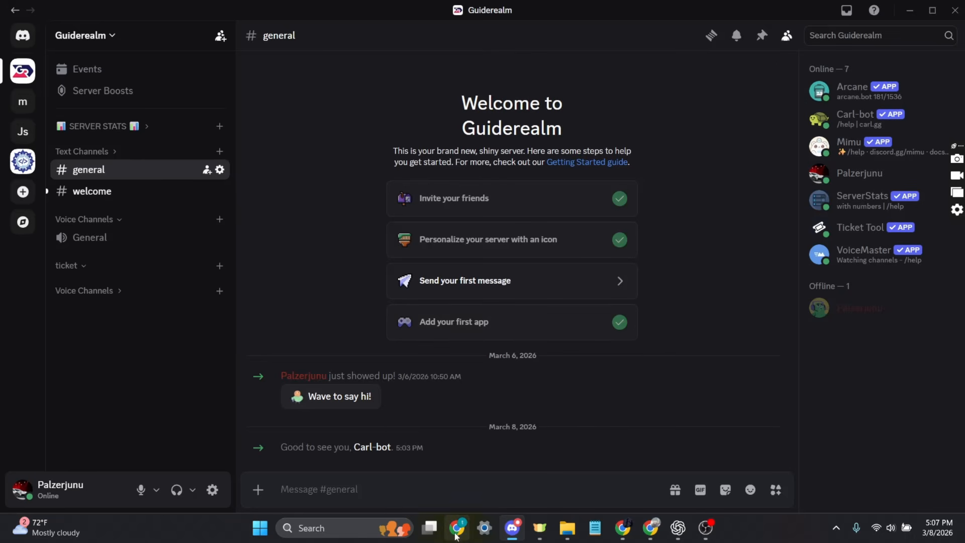
# Step: Switch back to the Carl-bot dashboard in Chrome and disable the whole Automod command category
pyautogui.moveTo(457, 528)
pyautogui.click(457, 454)
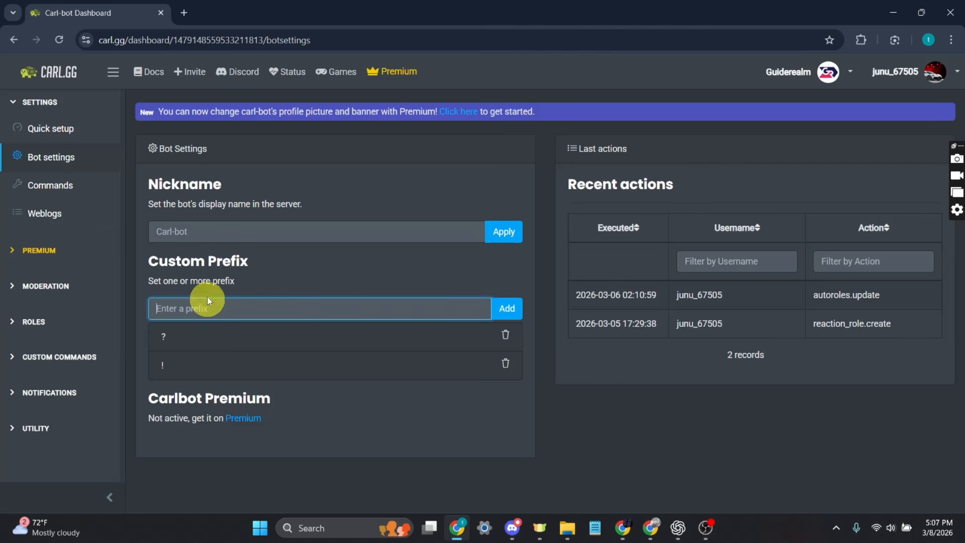
pyautogui.click(73, 185)
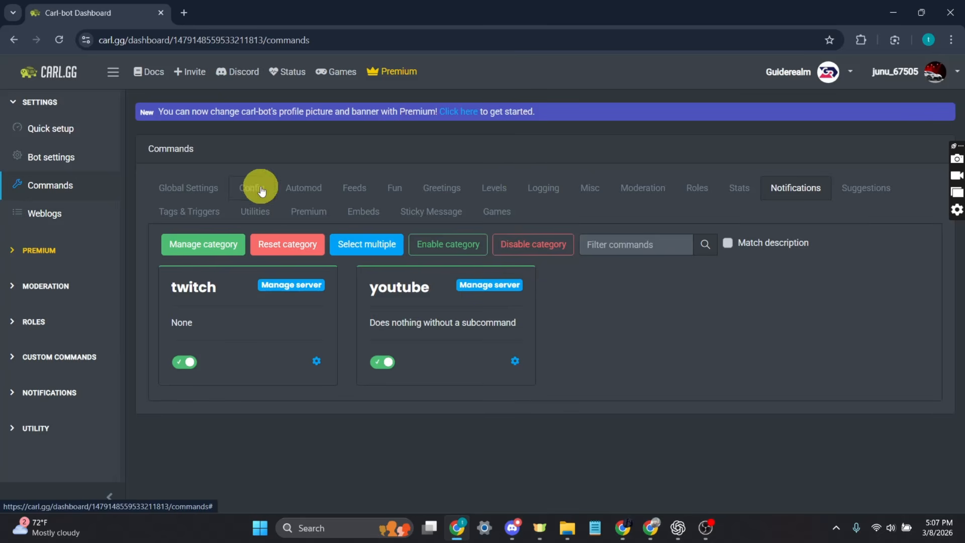
pyautogui.click(305, 189)
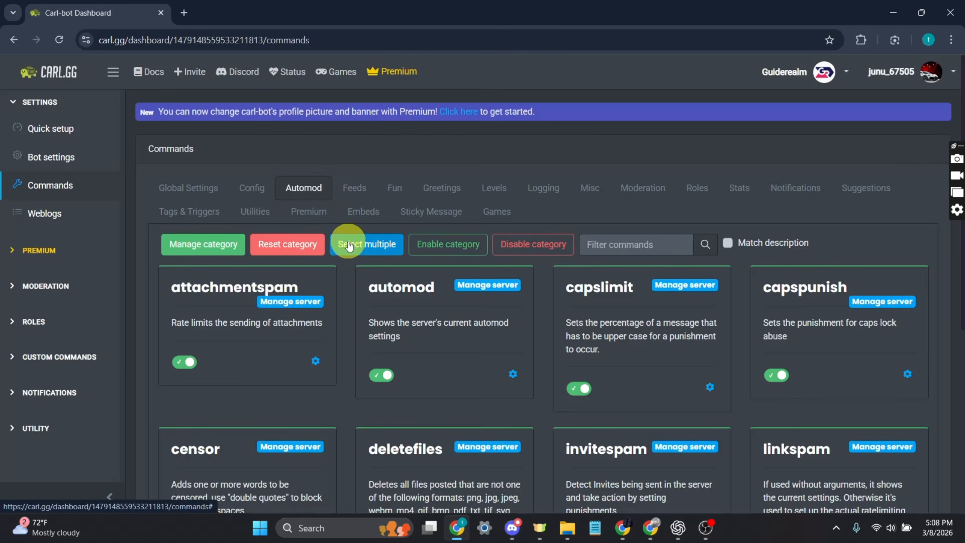
pyautogui.click(540, 248)
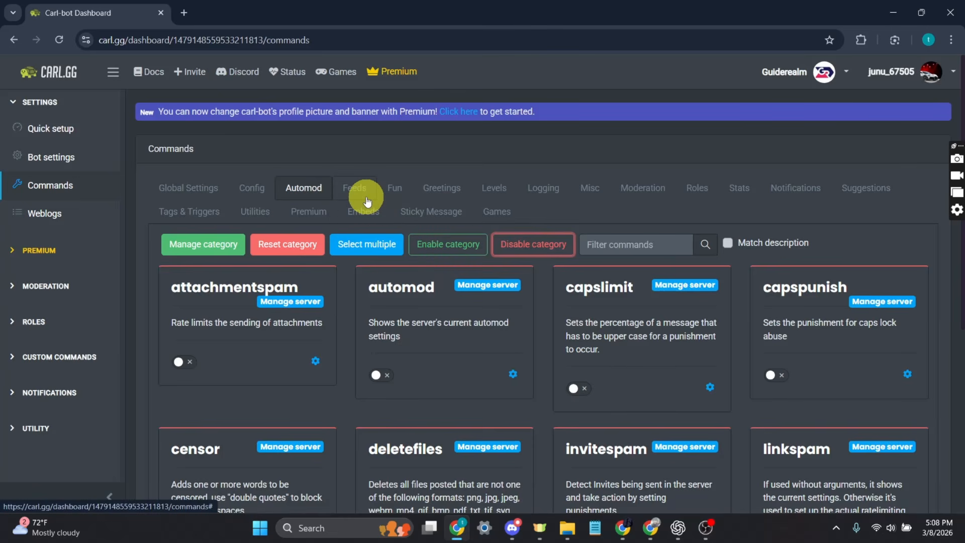
# Step: Disable the whole Feeds, Config and Logging command categories
pyautogui.click(352, 189)
pyautogui.doubleClick(533, 243)
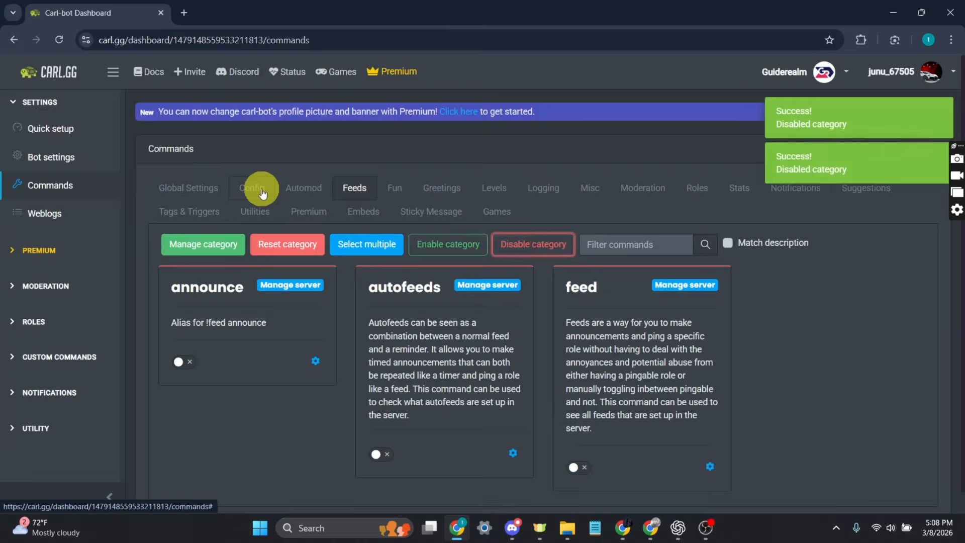
pyautogui.click(262, 190)
pyautogui.click(533, 244)
pyautogui.click(539, 189)
pyautogui.click(533, 244)
# Step: Open the category overwrites for the Moderation commands and choose Moderator as a required role
pyautogui.click(395, 189)
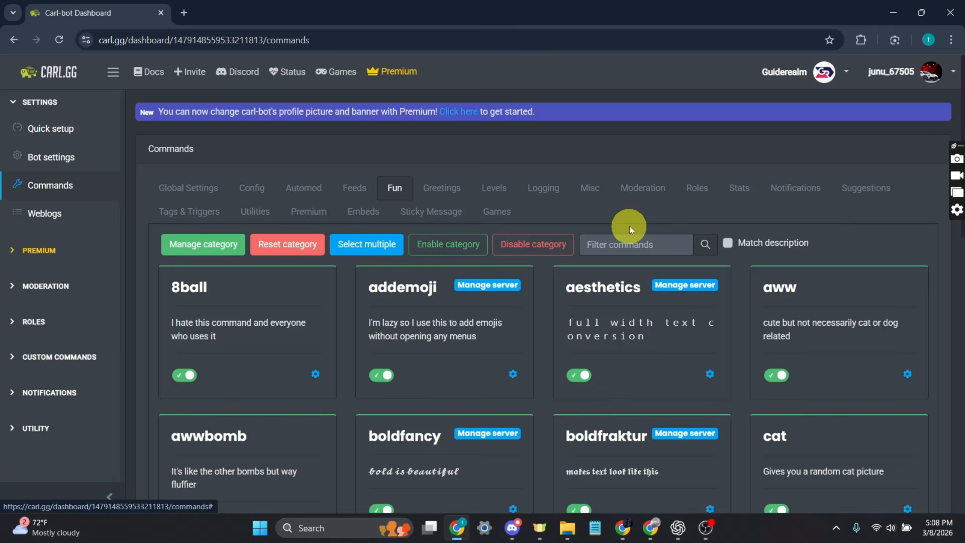
pyautogui.click(655, 194)
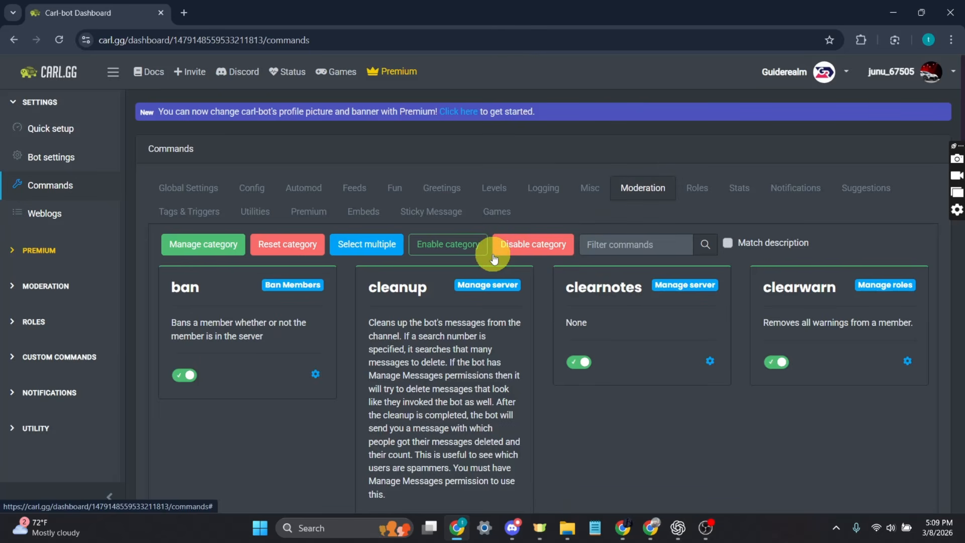
pyautogui.scroll(-2, 490, 257)
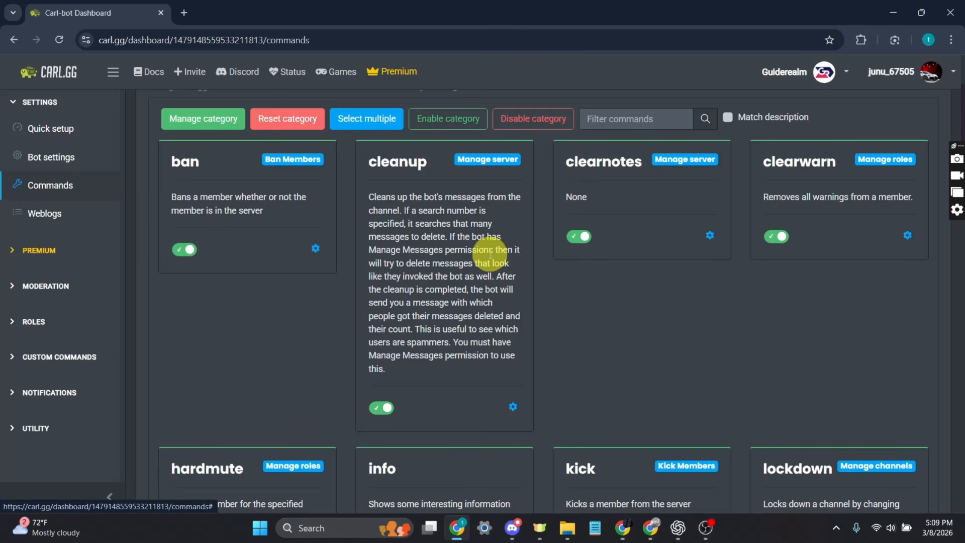
pyautogui.scroll(2, 491, 254)
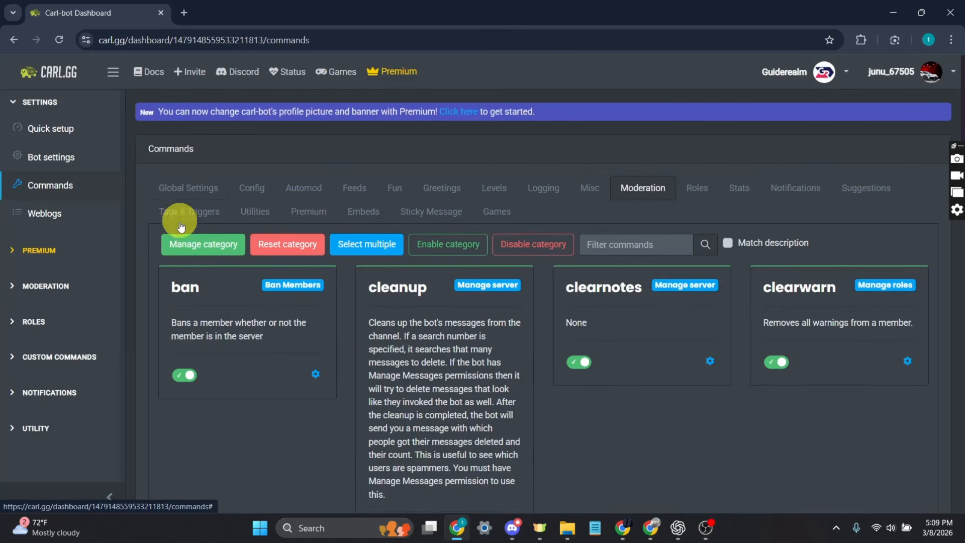
pyautogui.click(212, 248)
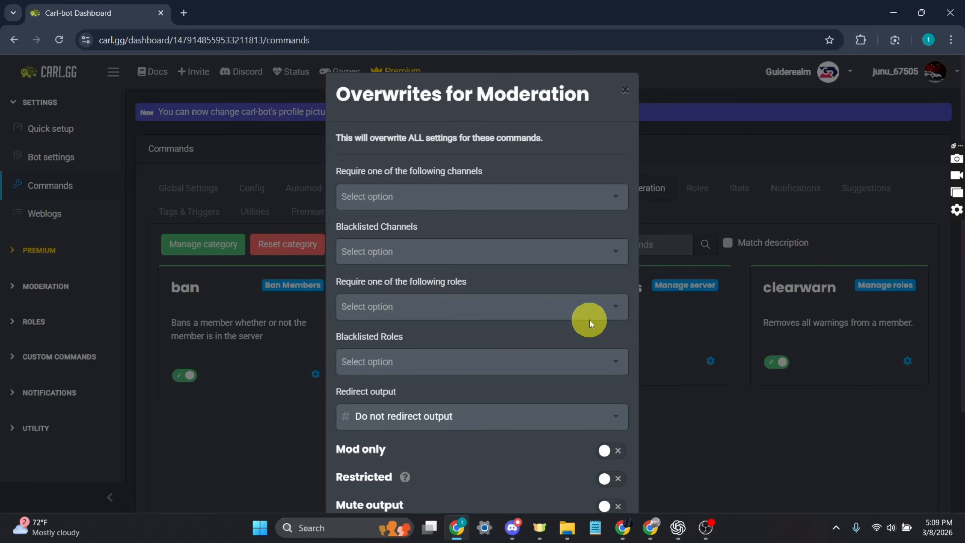
pyautogui.click(603, 304)
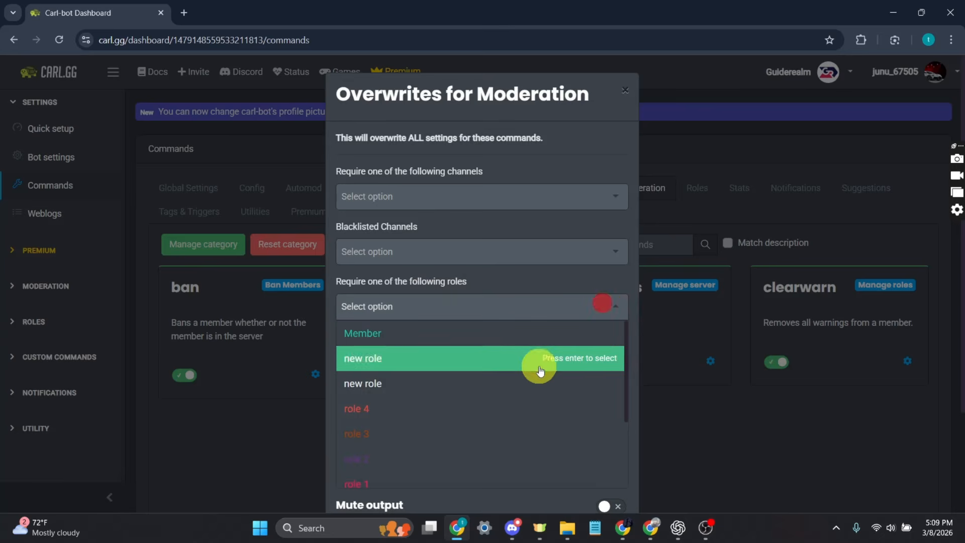
pyautogui.scroll(-2, 462, 444)
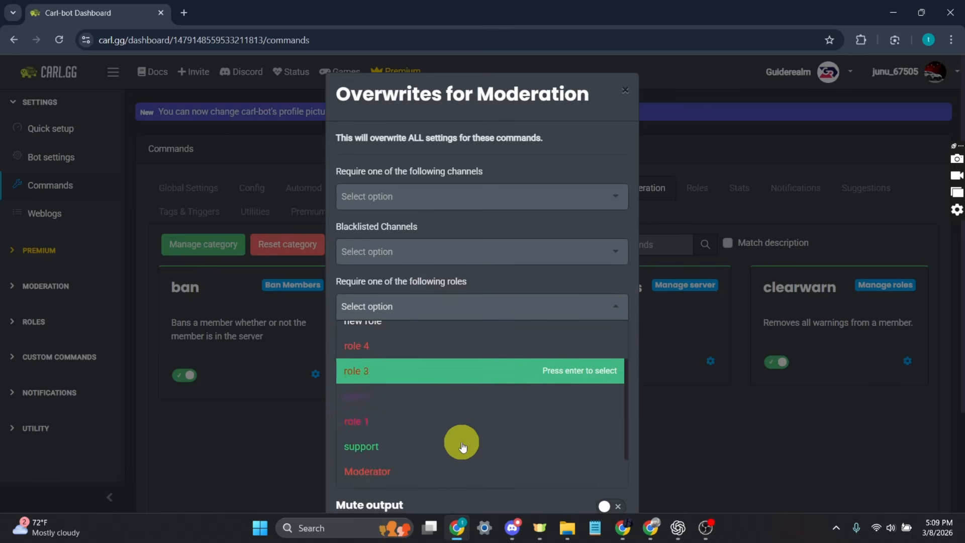
pyautogui.click(451, 471)
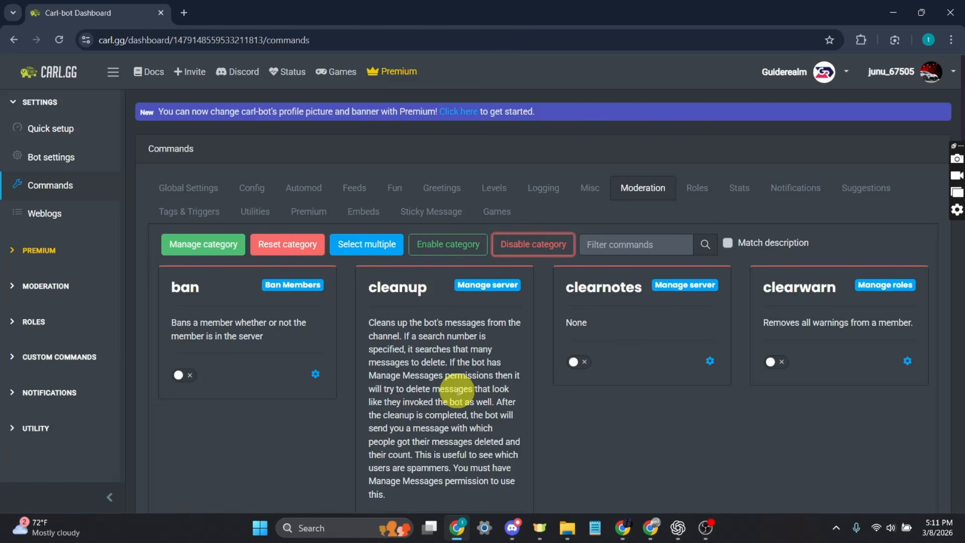
# Step: Disable the whole Fun command category and re-enable only its 8ball and aww commands
pyautogui.click(402, 191)
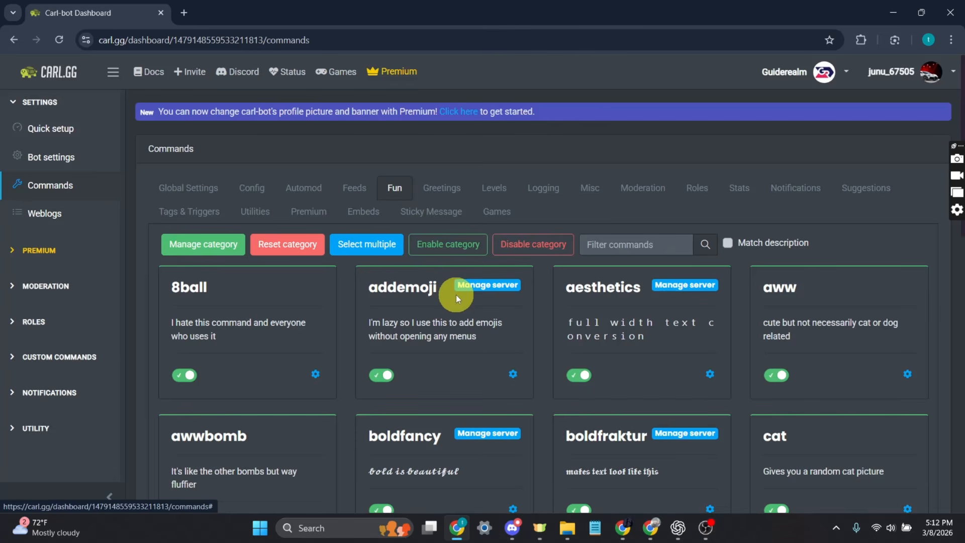
pyautogui.click(552, 249)
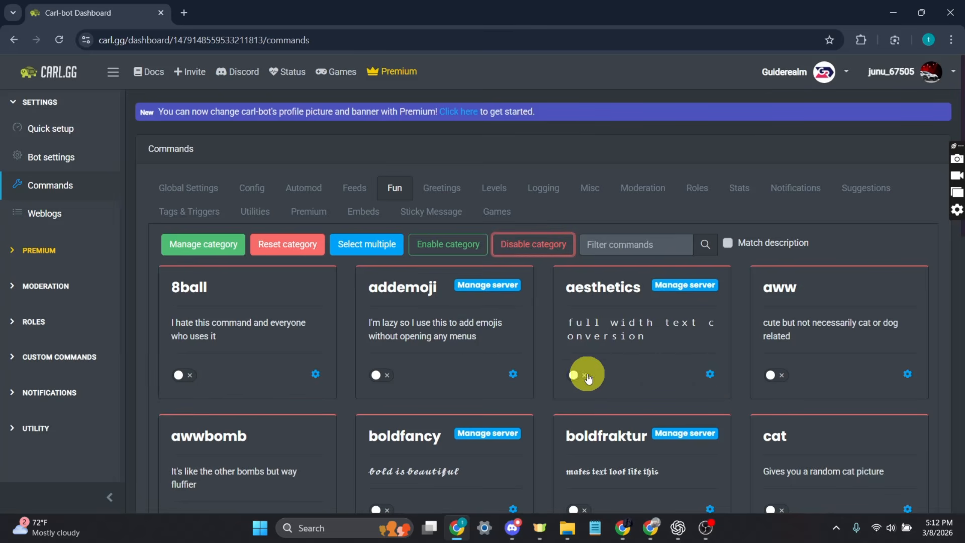
pyautogui.click(181, 375)
pyautogui.click(766, 377)
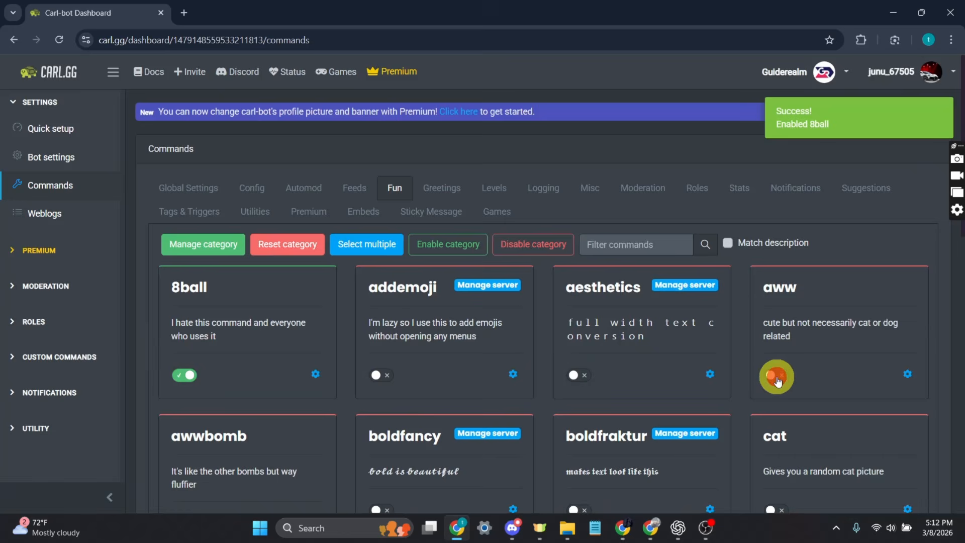
pyautogui.scroll(-3, 768, 486)
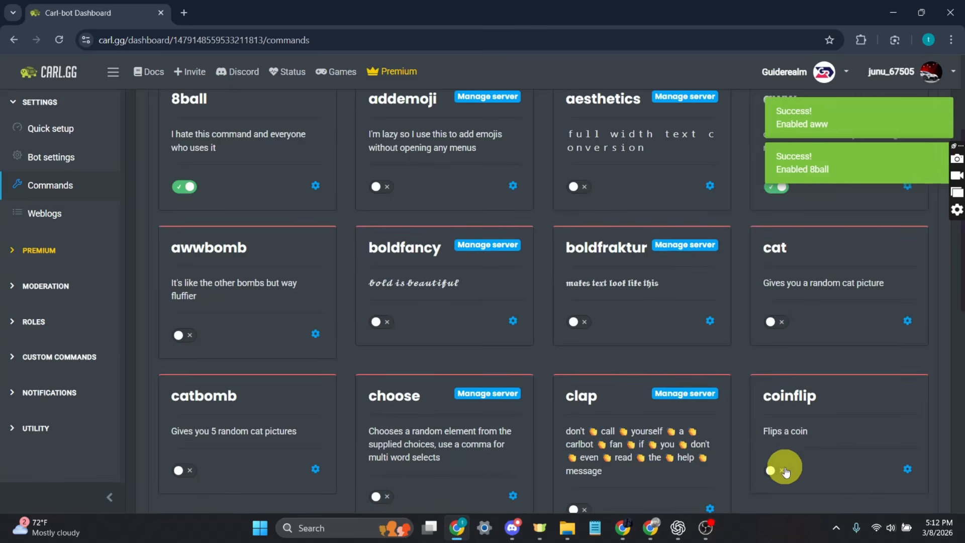
pyautogui.scroll(3, 792, 355)
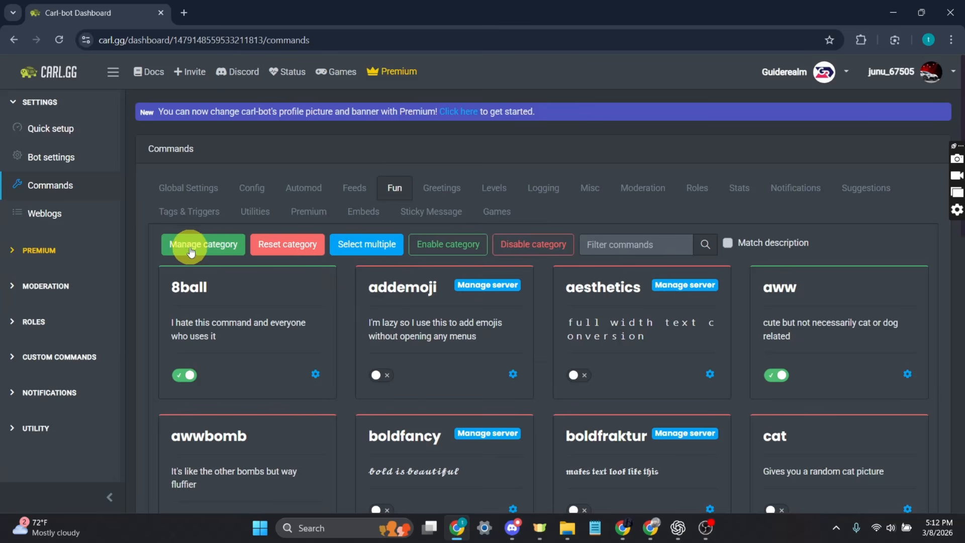
# Step: Restrict the Fun command category to the bot-commands channel and save the overwrites
pyautogui.click(210, 245)
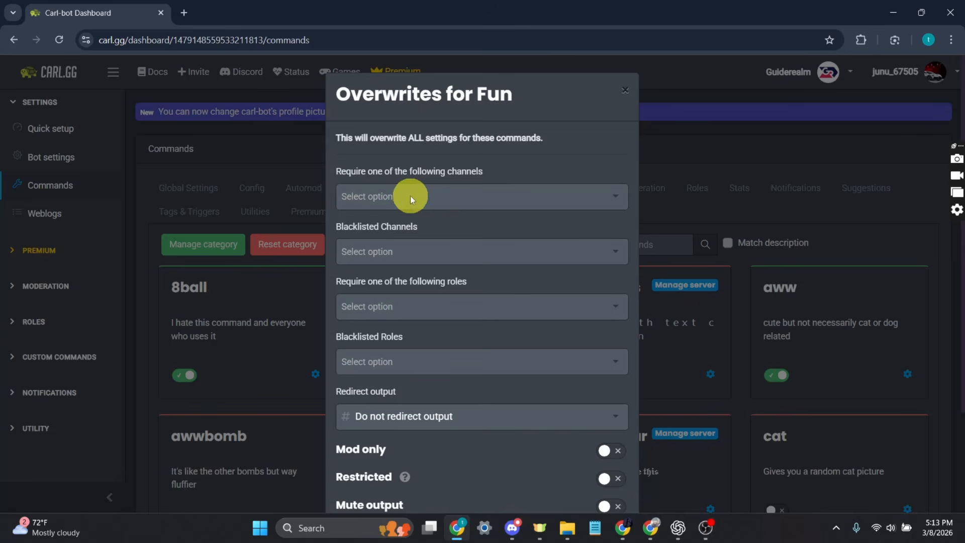
pyautogui.click(597, 200)
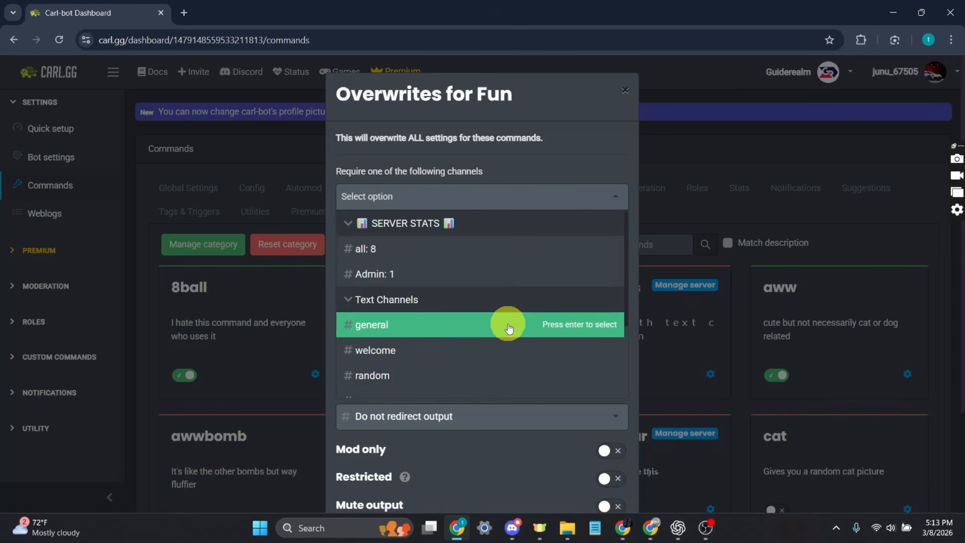
pyautogui.scroll(-3, 473, 335)
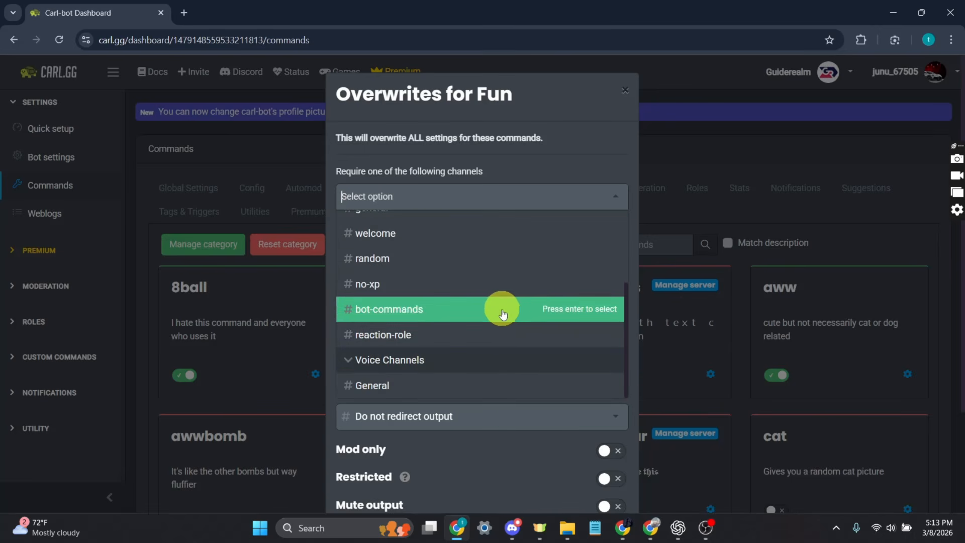
pyautogui.click(465, 316)
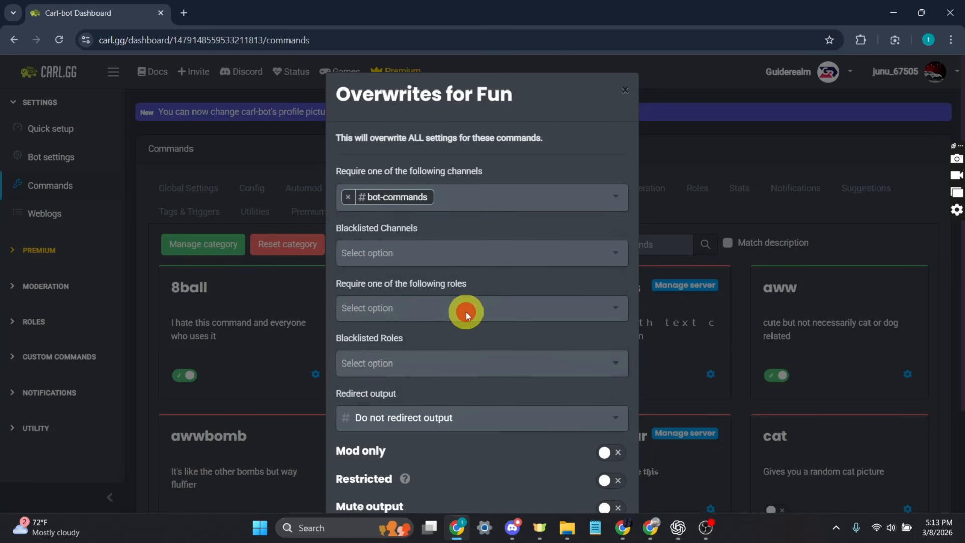
pyautogui.scroll(-3, 521, 317)
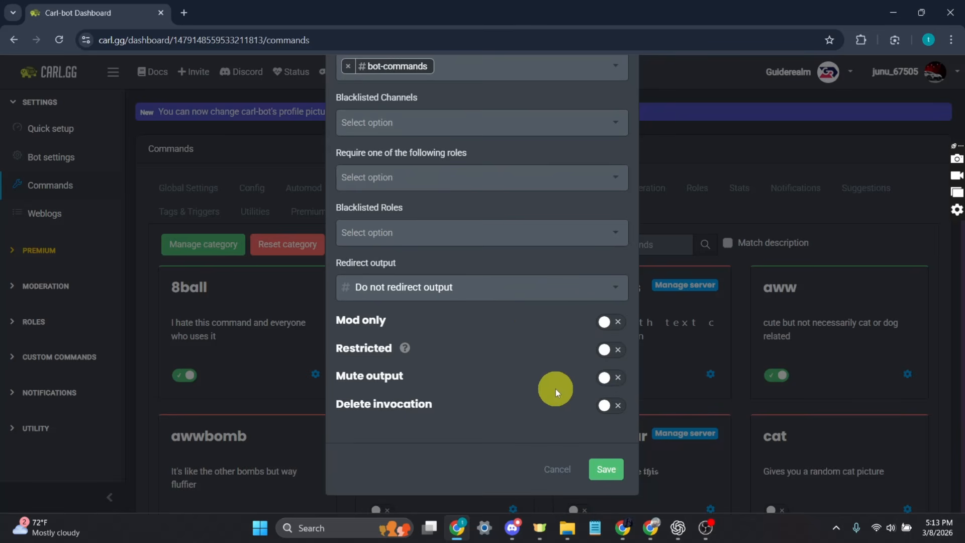
pyautogui.click(606, 471)
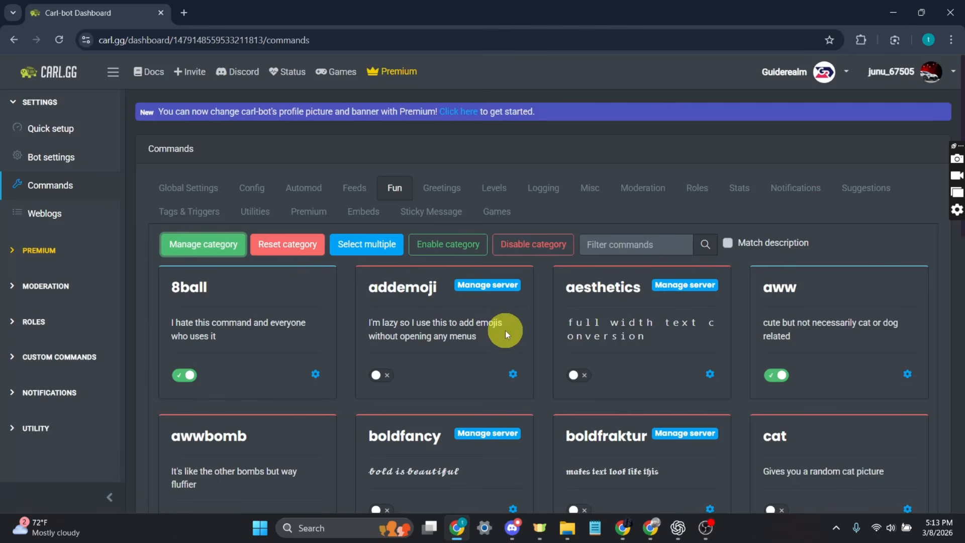
# Step: Switch to Discord and create a text channel named logs under Text Channels in the Guiderealm server
pyautogui.click(520, 536)
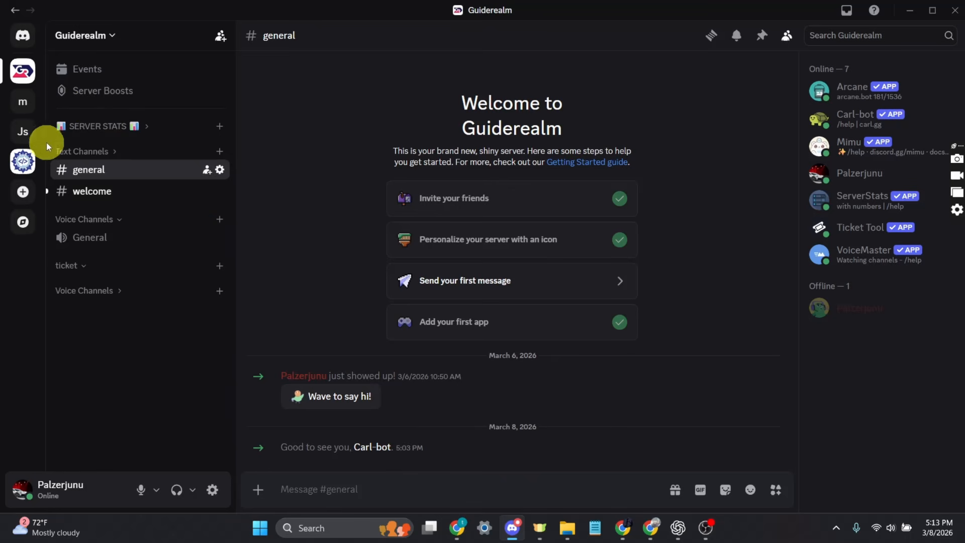
pyautogui.click(220, 152)
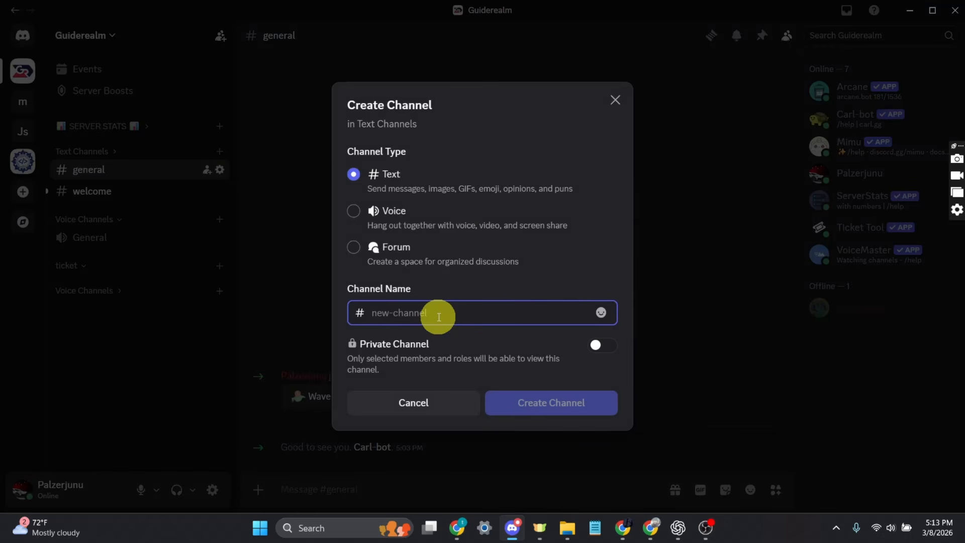
pyautogui.write('logs')
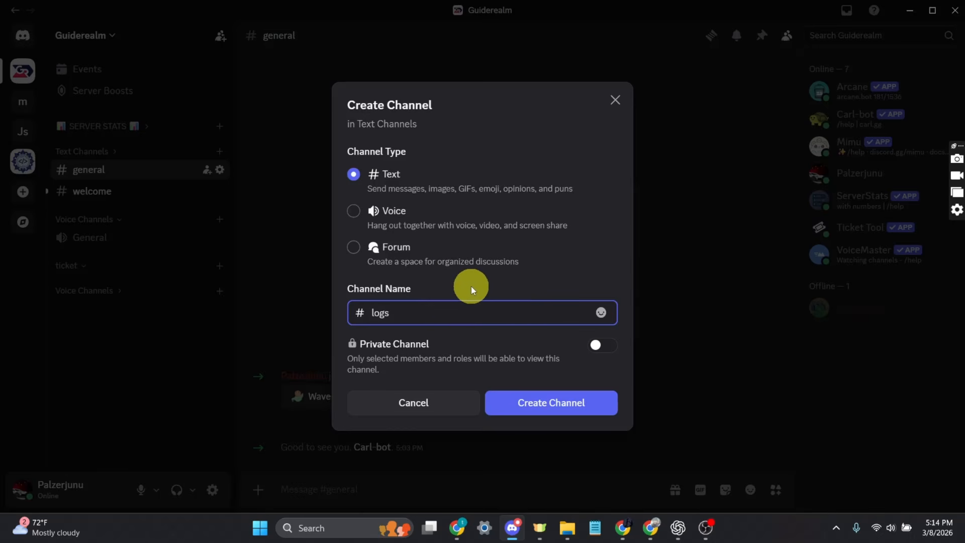
pyautogui.click(553, 411)
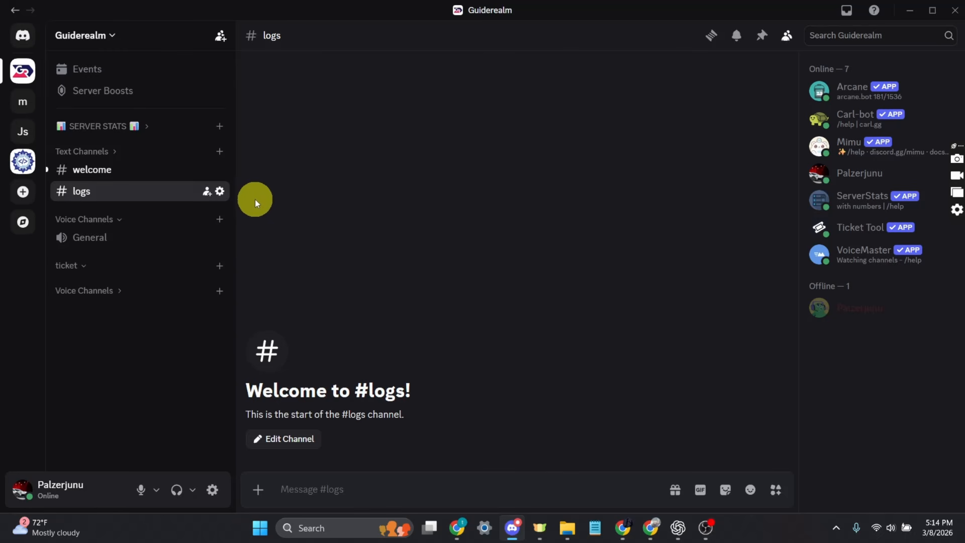
pyautogui.click(220, 192)
pyautogui.click(195, 93)
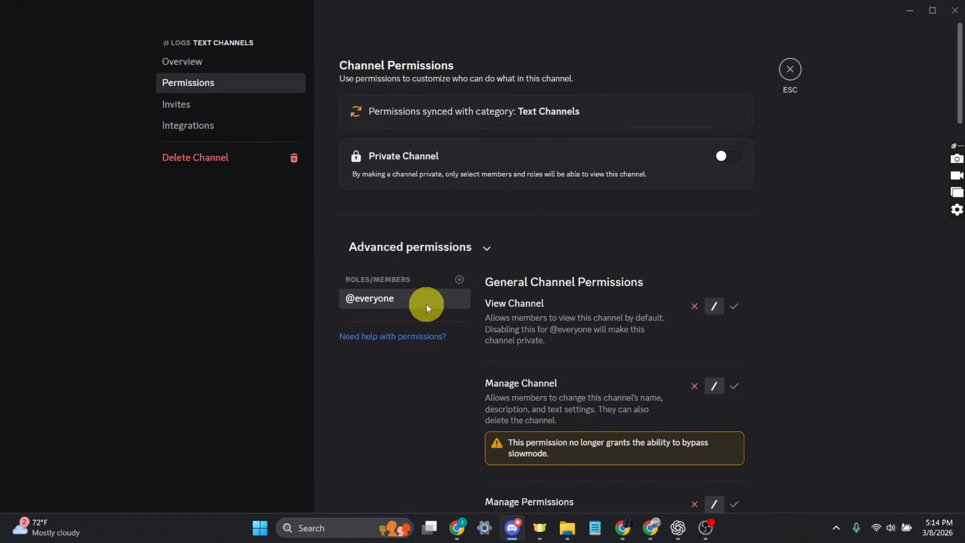
pyautogui.click(694, 307)
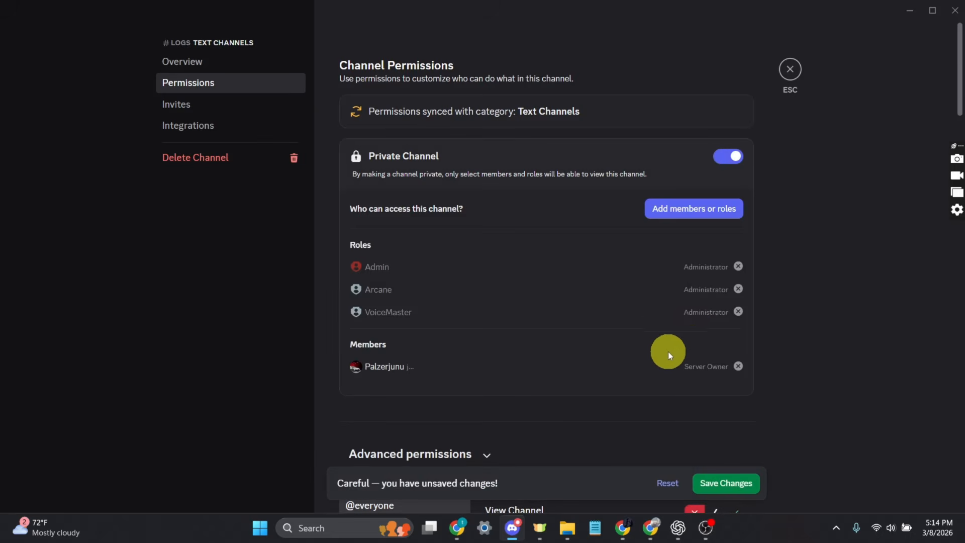
pyautogui.scroll(-10, 668, 352)
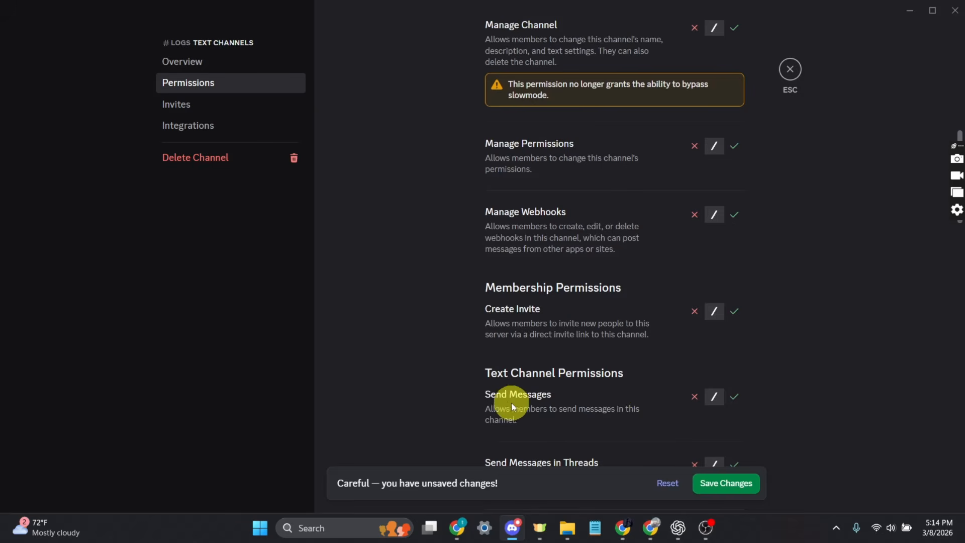
pyautogui.click(694, 398)
pyautogui.click(735, 486)
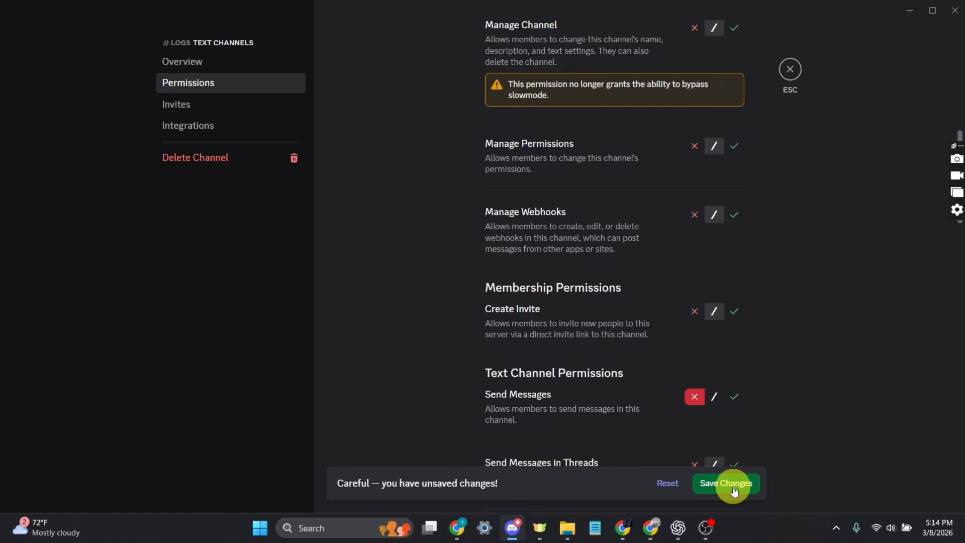
# Step: Add the Moderator role to the logs channel's advanced permissions and allow it View Channel
pyautogui.scroll(5, 589, 400)
pyautogui.scroll(4, 588, 400)
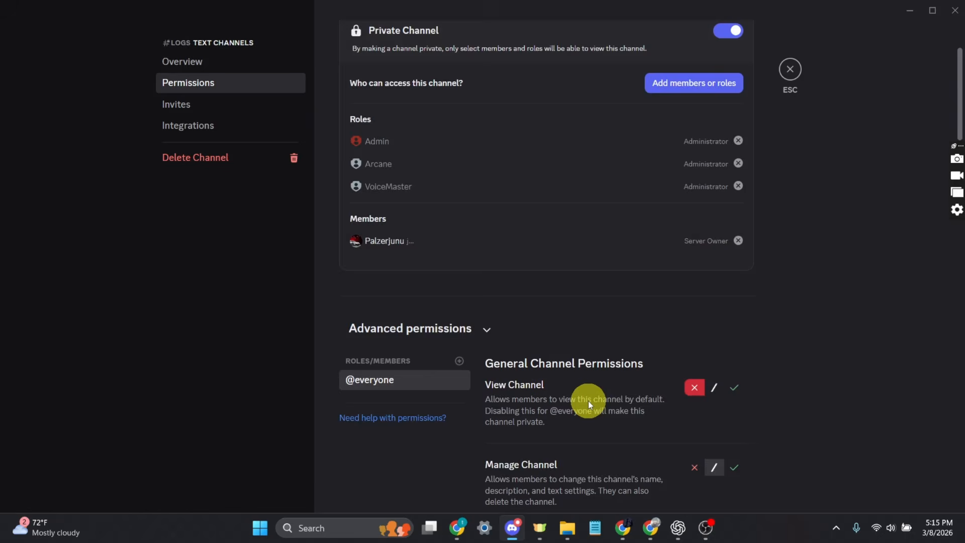
pyautogui.scroll(3, 588, 400)
pyautogui.scroll(-3, 412, 374)
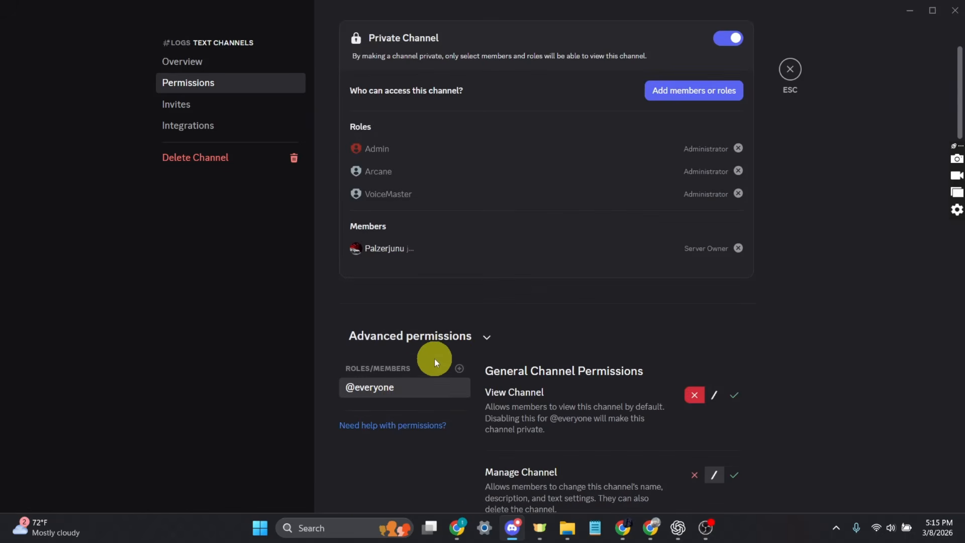
pyautogui.click(459, 368)
pyautogui.click(427, 402)
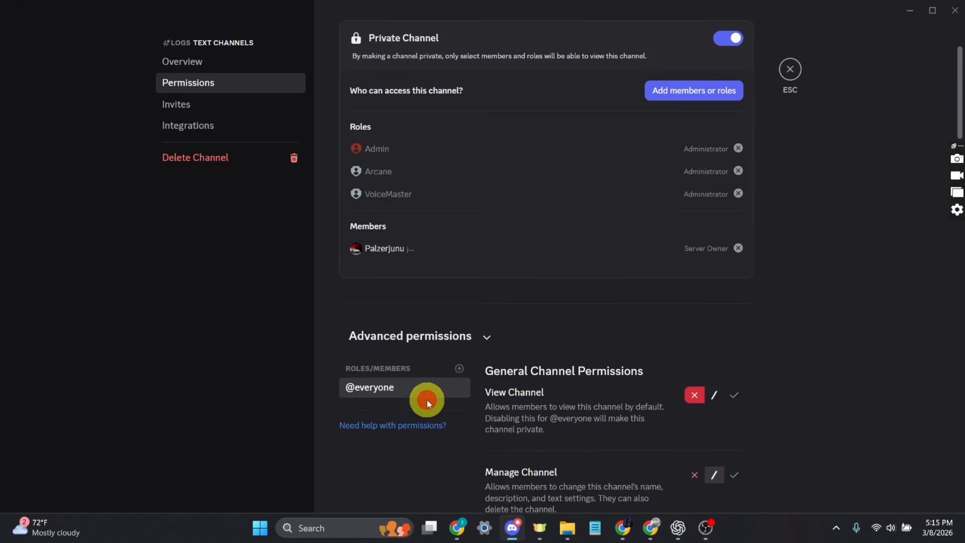
pyautogui.click(734, 397)
pyautogui.scroll(-7, 686, 406)
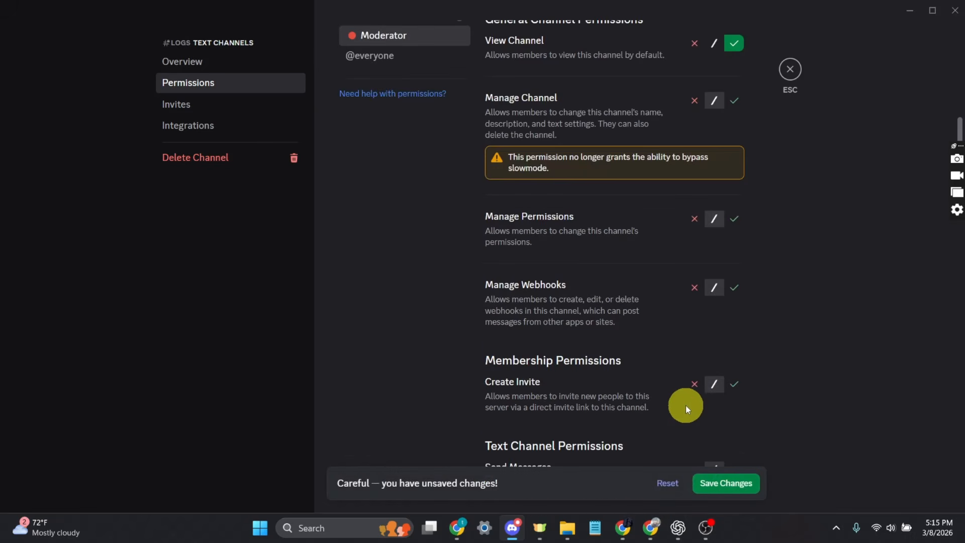
# Step: Allow Read Message History and deny Send Messages for Moderator in the logs channel, and save the changes
pyautogui.scroll(-5, 686, 405)
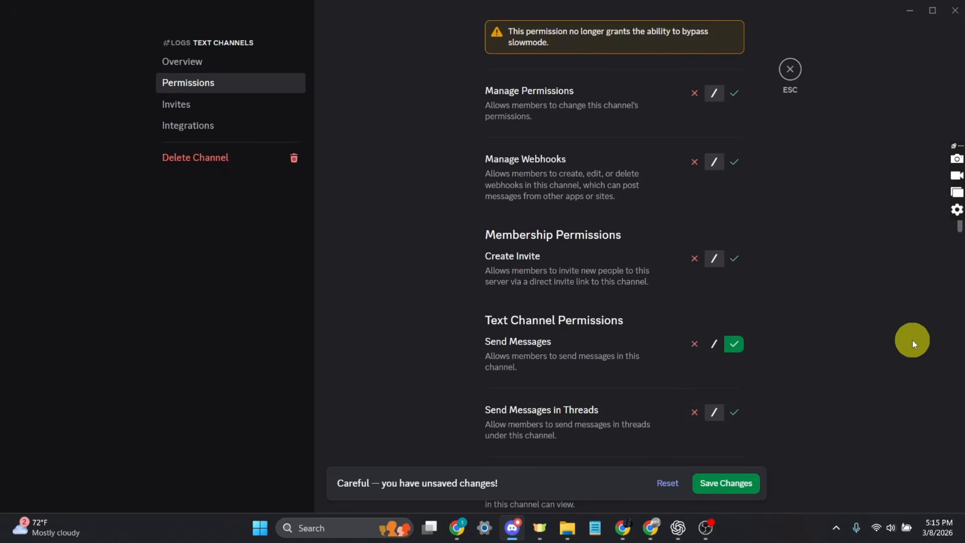
pyautogui.scroll(5, 694, 216)
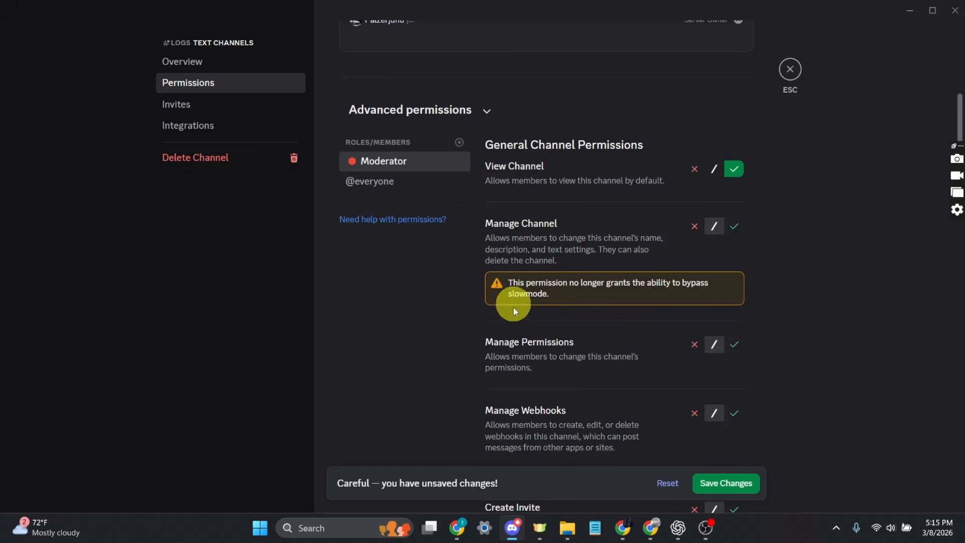
pyautogui.scroll(-12, 546, 407)
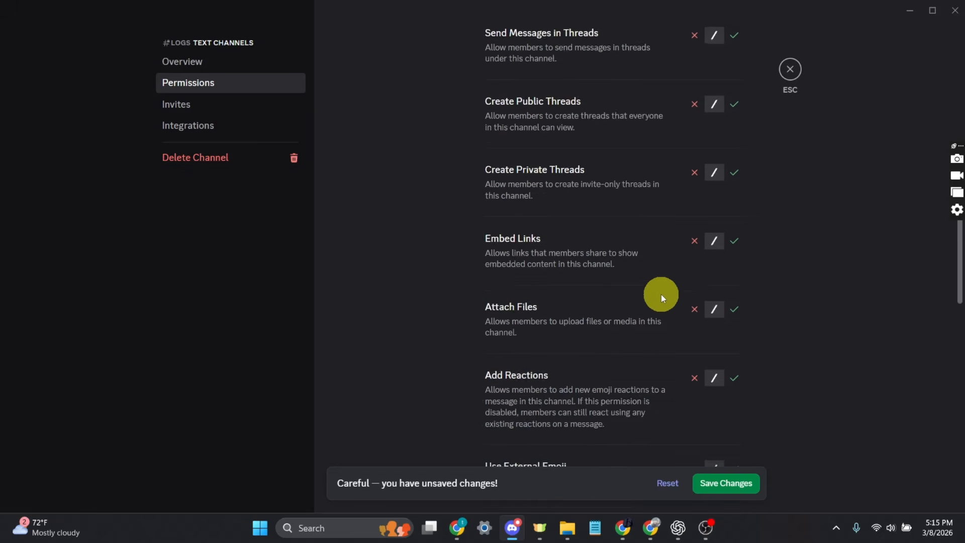
pyautogui.scroll(-10, 658, 295)
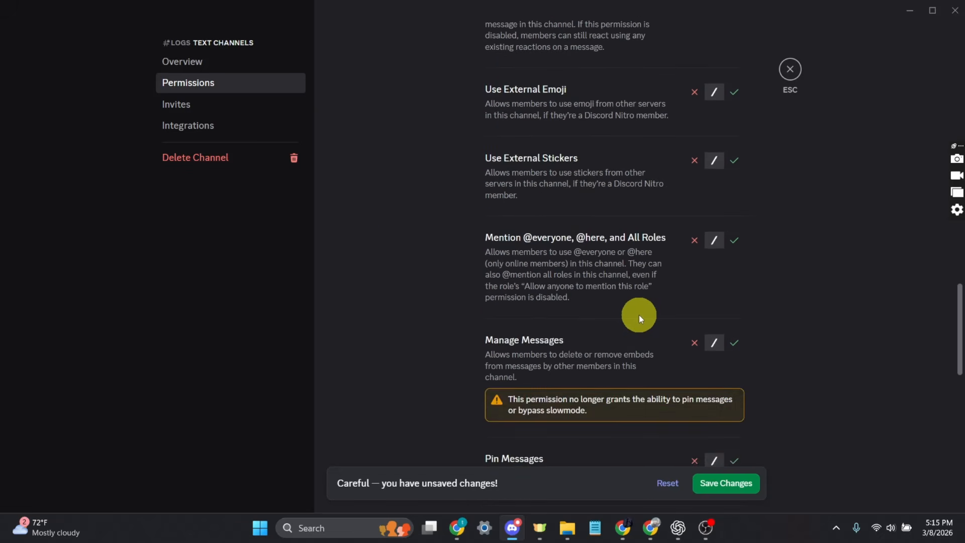
pyautogui.scroll(-3, 636, 318)
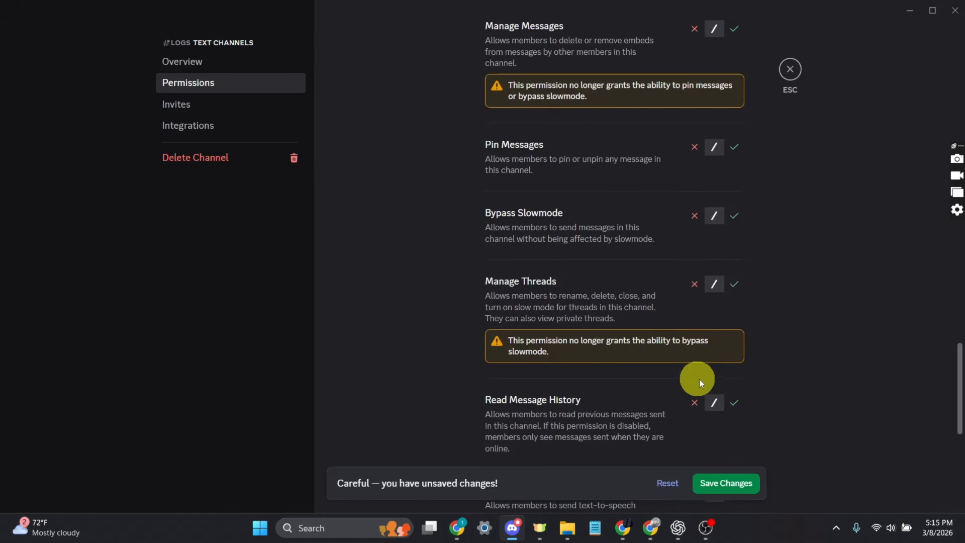
pyautogui.click(743, 409)
pyautogui.scroll(17, 664, 418)
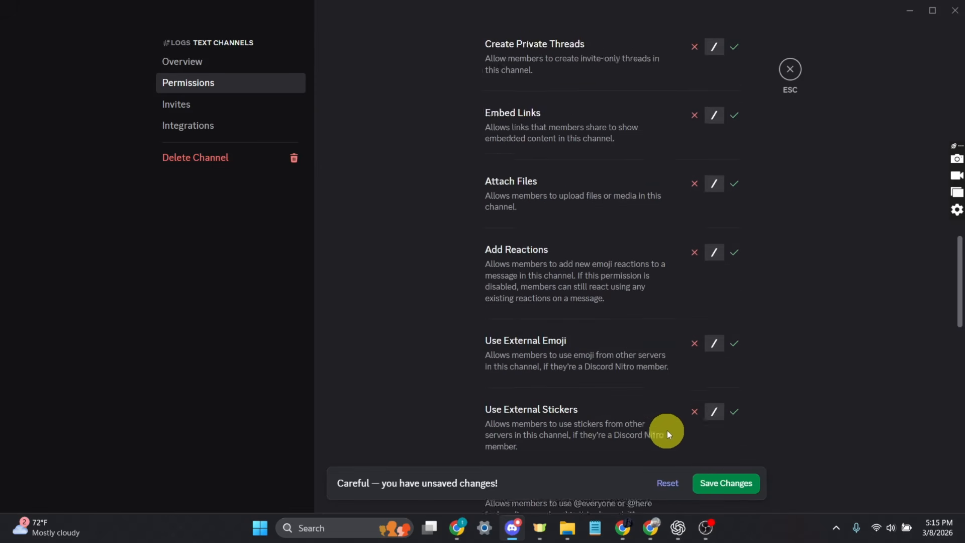
pyautogui.scroll(3, 668, 430)
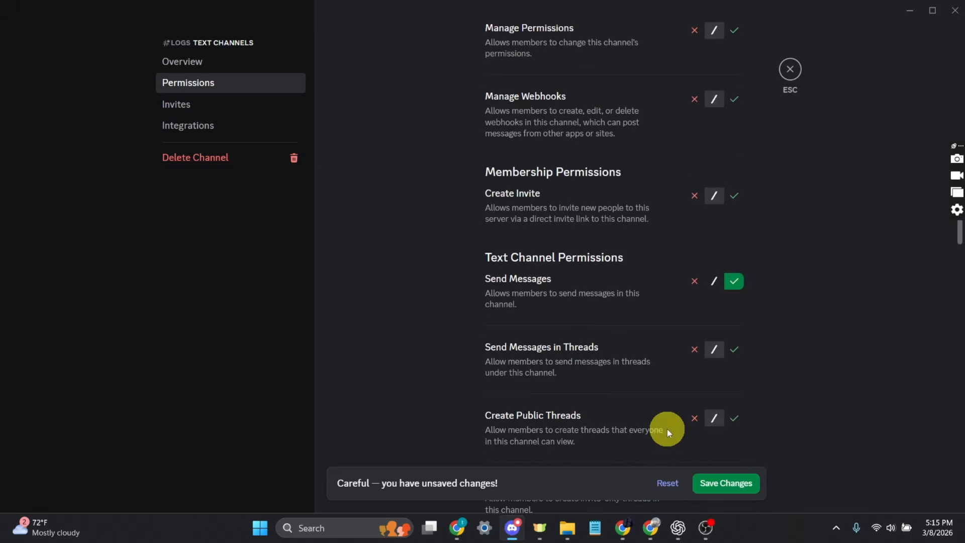
pyautogui.click(691, 281)
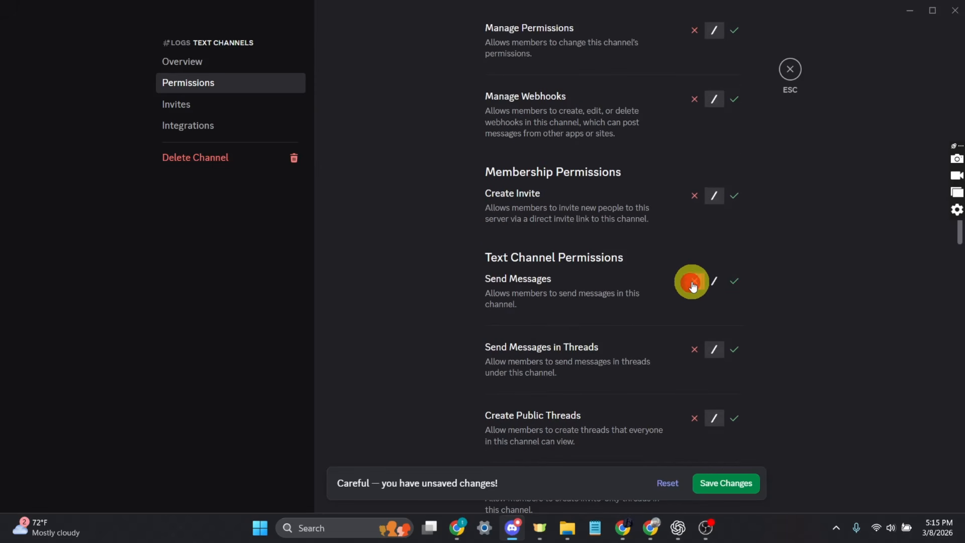
pyautogui.click(736, 484)
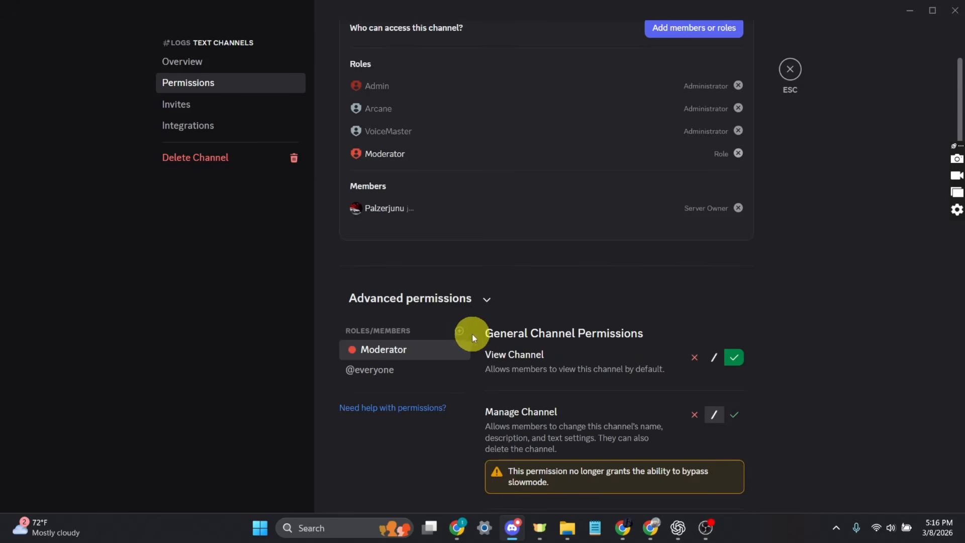
# Step: Add carl-bot to the logs channel's advanced permissions and allow it View Channel
pyautogui.click(459, 332)
pyautogui.scroll(-3, 425, 406)
pyautogui.scroll(3, 427, 416)
pyautogui.click(421, 397)
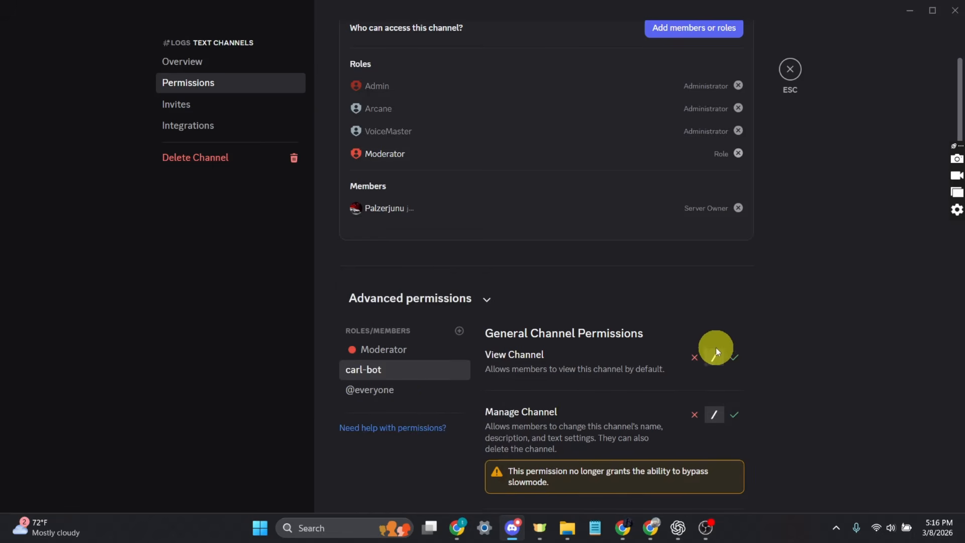
pyautogui.click(733, 359)
# Step: Allow carl-bot Send Messages and Read Message History in the logs channel and save the changes
pyautogui.scroll(-8, 583, 420)
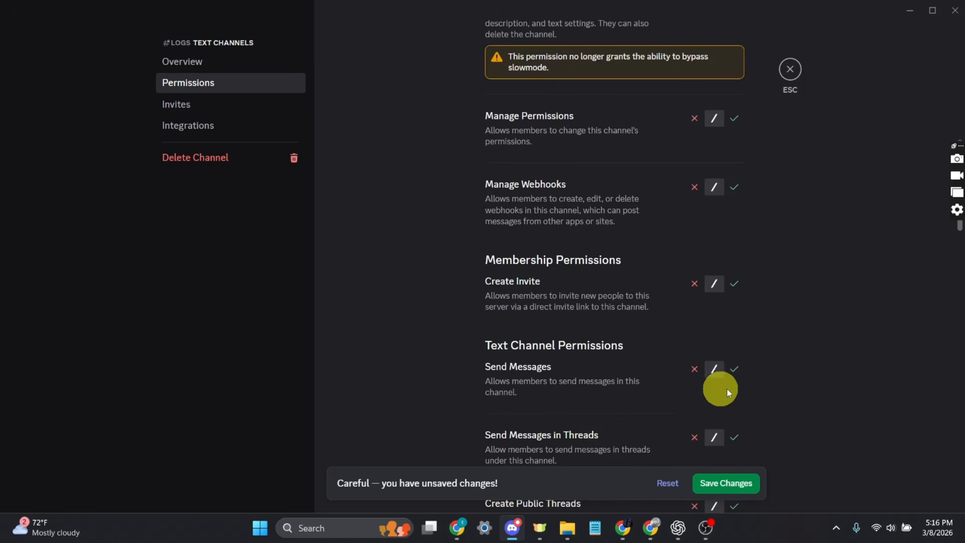
pyautogui.click(734, 369)
pyautogui.scroll(-12, 551, 417)
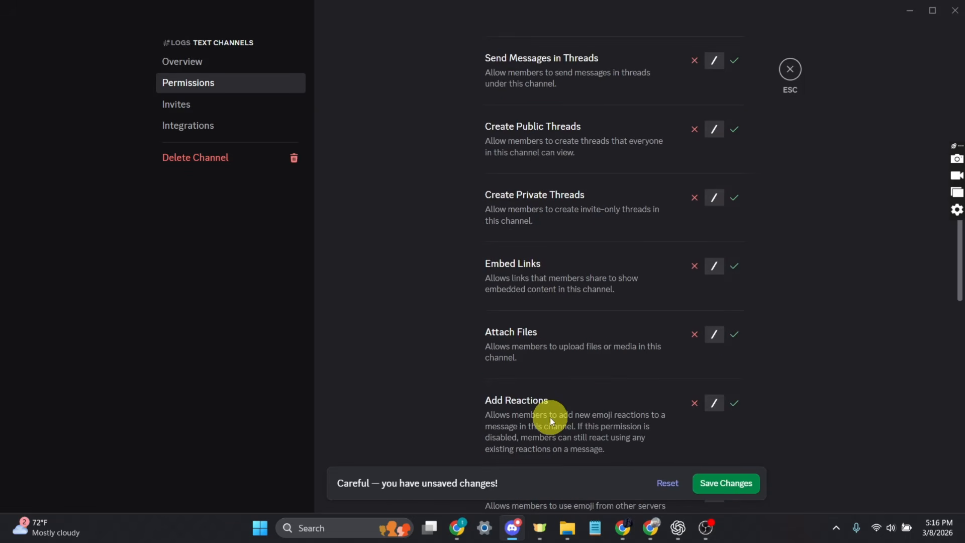
pyautogui.scroll(-10, 550, 423)
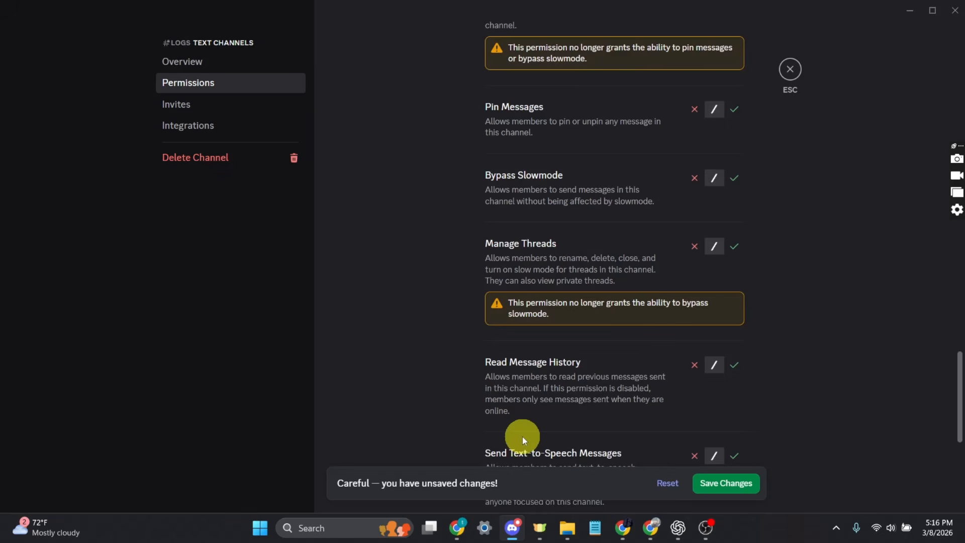
pyautogui.click(734, 365)
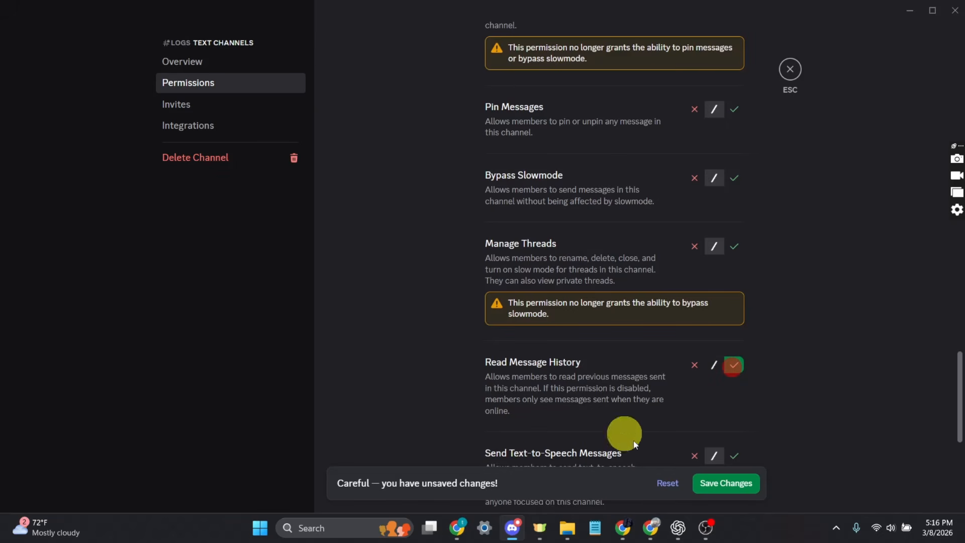
pyautogui.click(730, 484)
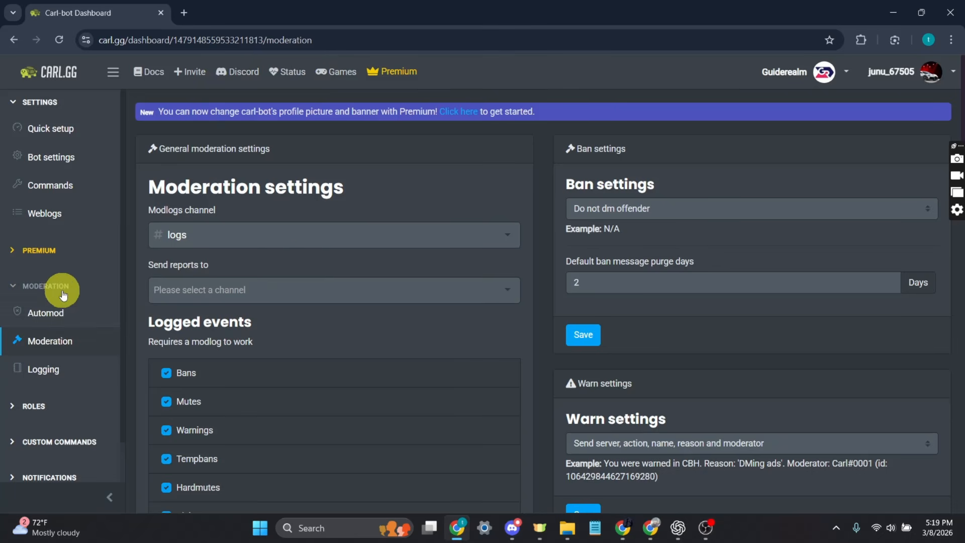
# Step: Choose logs as the Modlogs channel in Carl-bot's moderation settings and review the logged events
pyautogui.click(35, 293)
pyautogui.click(33, 289)
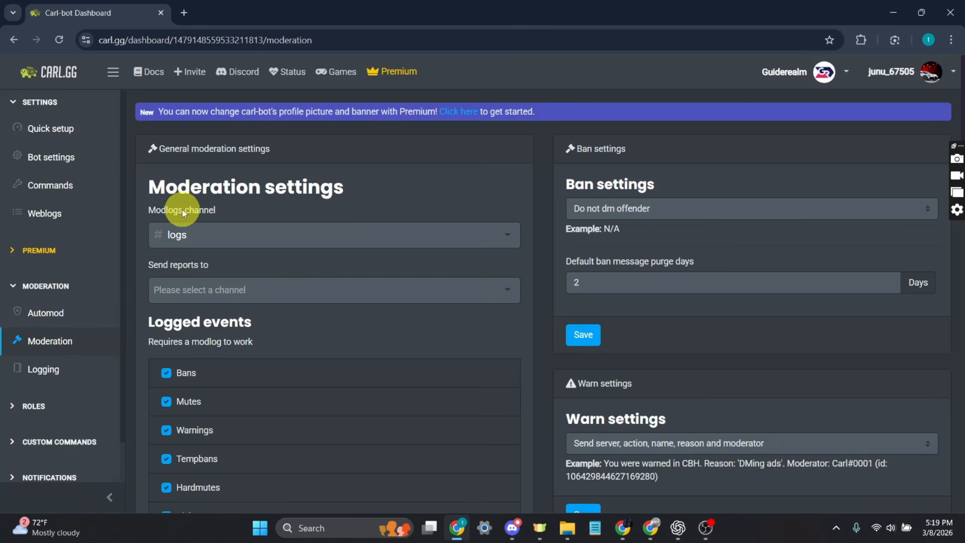
pyautogui.click(250, 242)
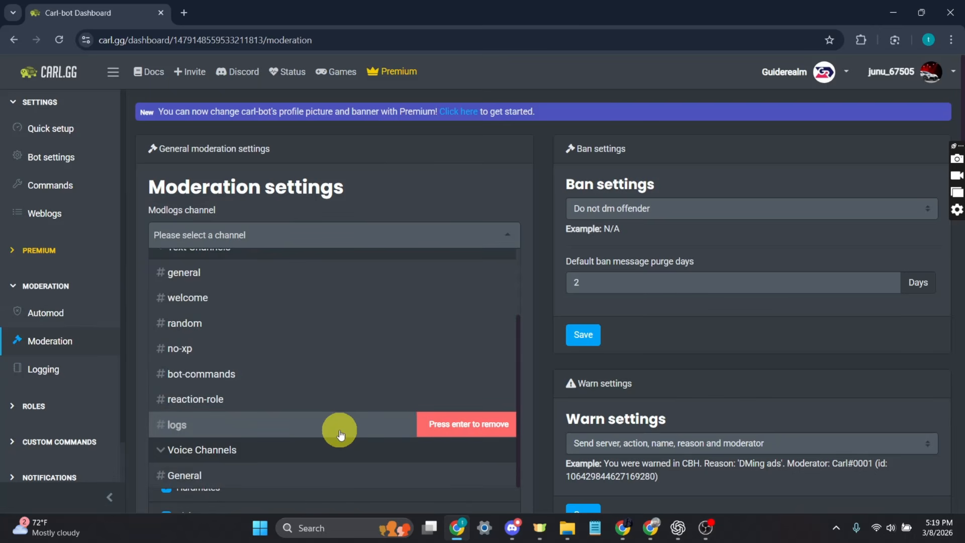
pyautogui.click(265, 425)
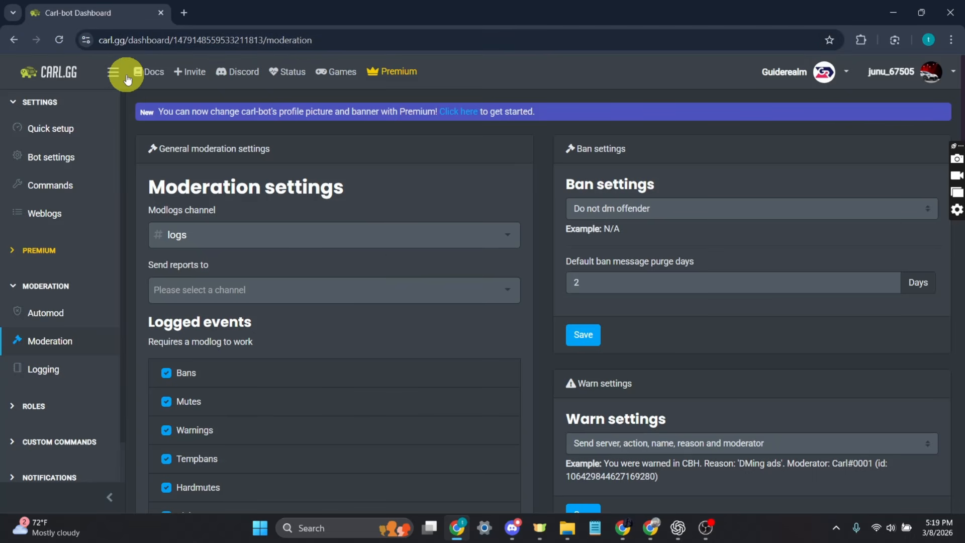
pyautogui.scroll(-2, 355, 378)
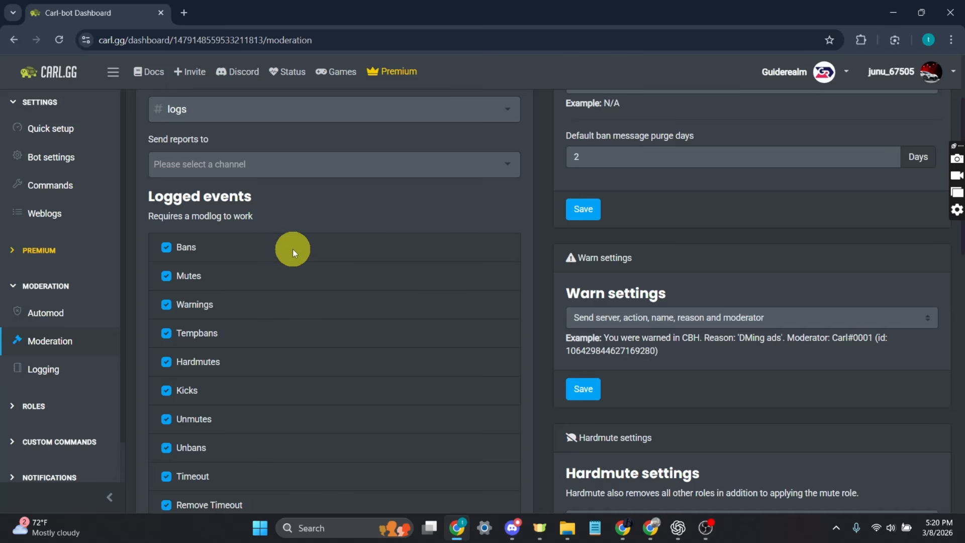
# Step: Open the Automod settings and set logs as the channel that actions are logged to
pyautogui.click(56, 315)
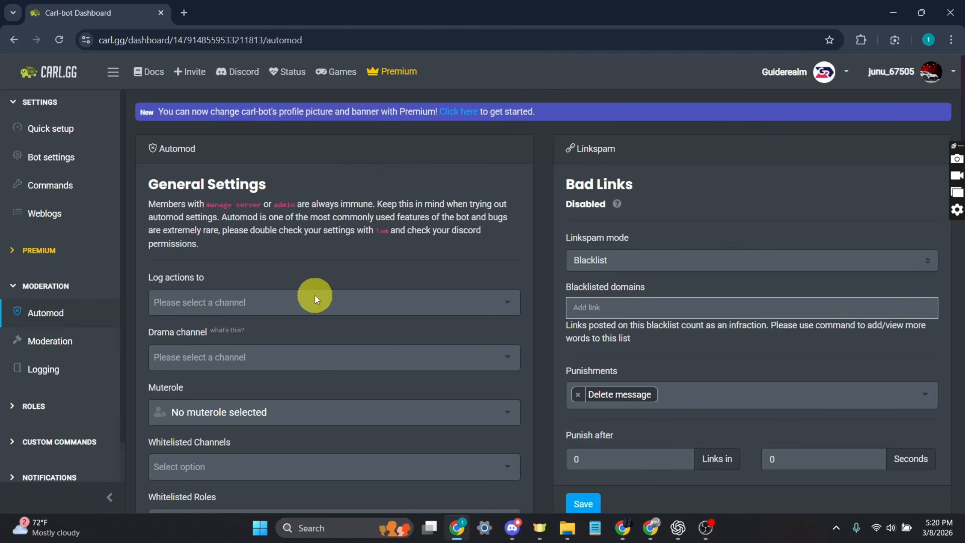
pyautogui.click(359, 301)
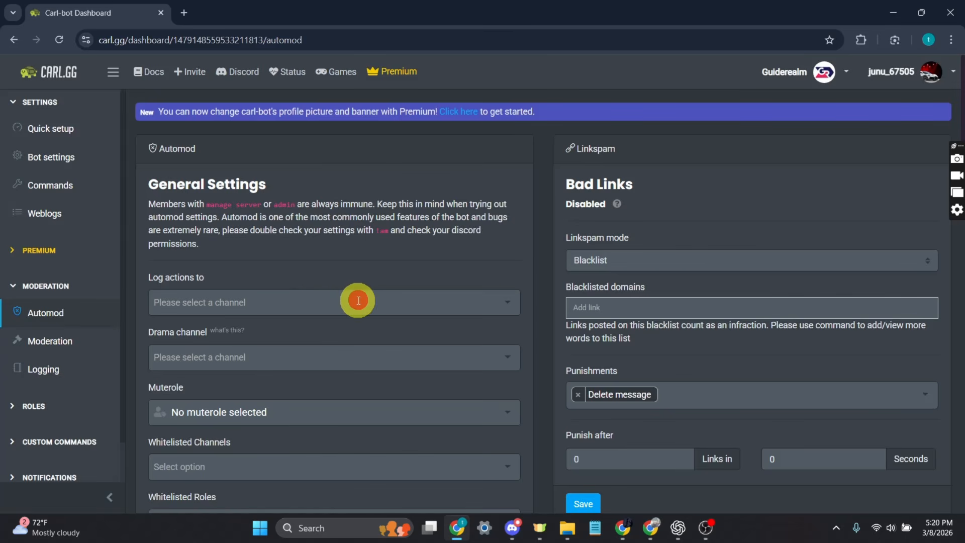
pyautogui.scroll(-5, 295, 398)
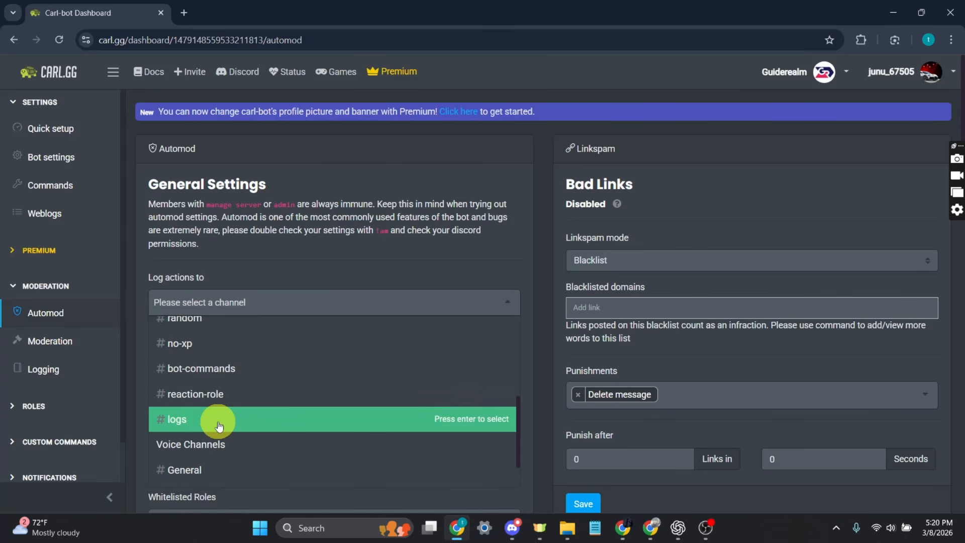
pyautogui.click(240, 421)
# Step: Add Moderator to the whitelisted roles in Automod's general settings
pyautogui.scroll(-2, 217, 407)
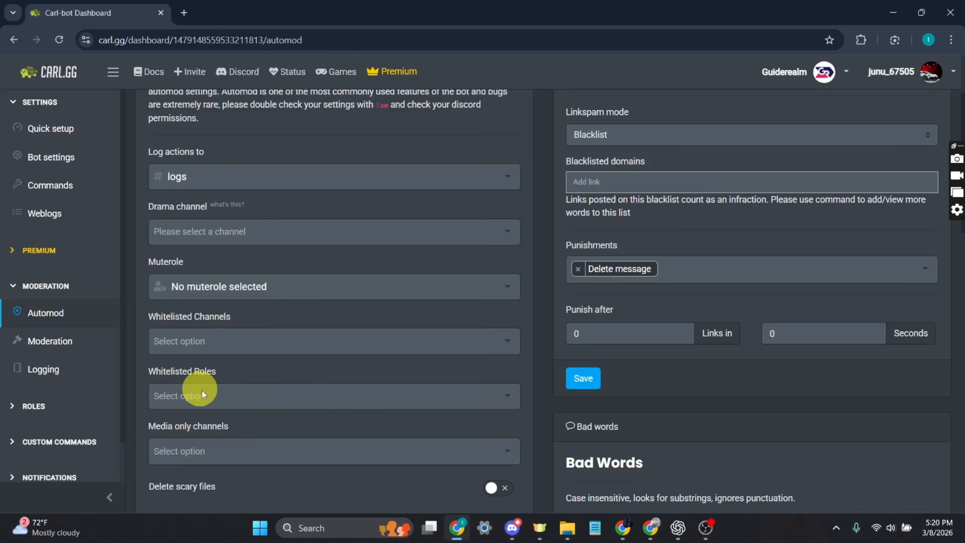
pyautogui.click(405, 400)
pyautogui.scroll(-2, 209, 372)
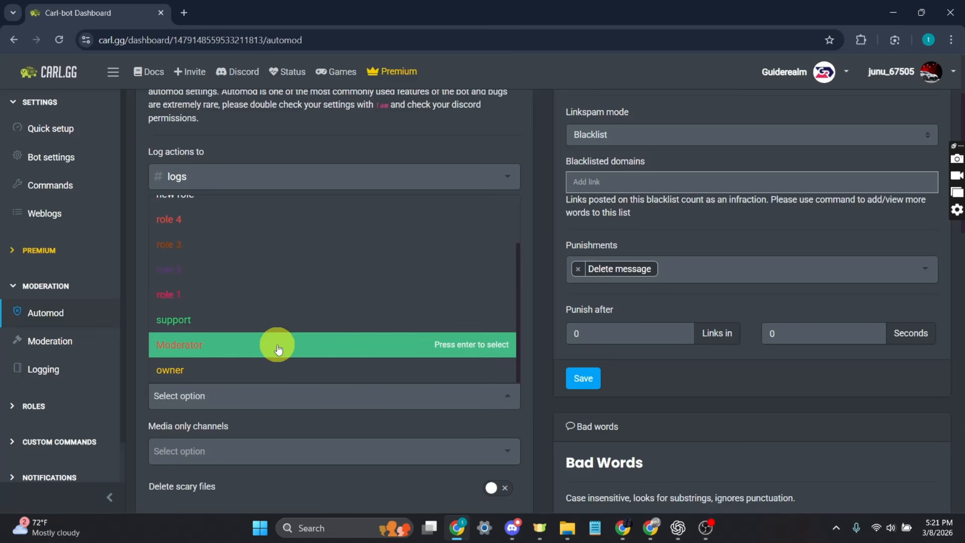
pyautogui.click(278, 347)
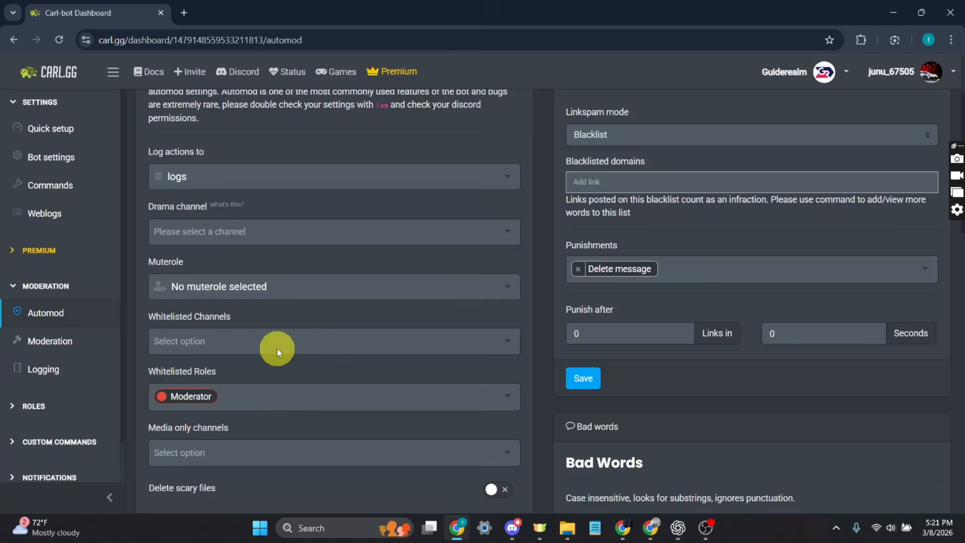
pyautogui.scroll(-1, 277, 348)
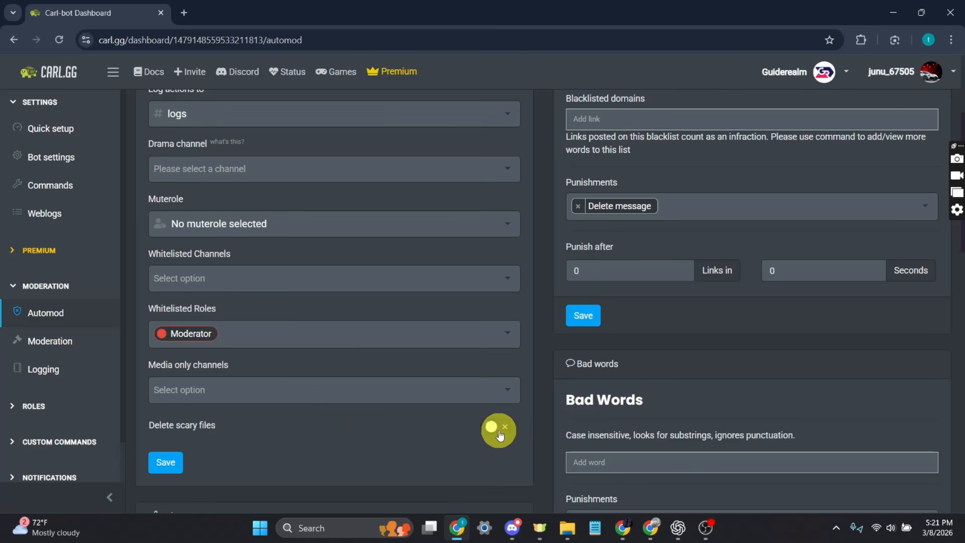
# Step: Review the Linkspam mode options and the available punishments in the Bad Links section
pyautogui.scroll(4, 321, 330)
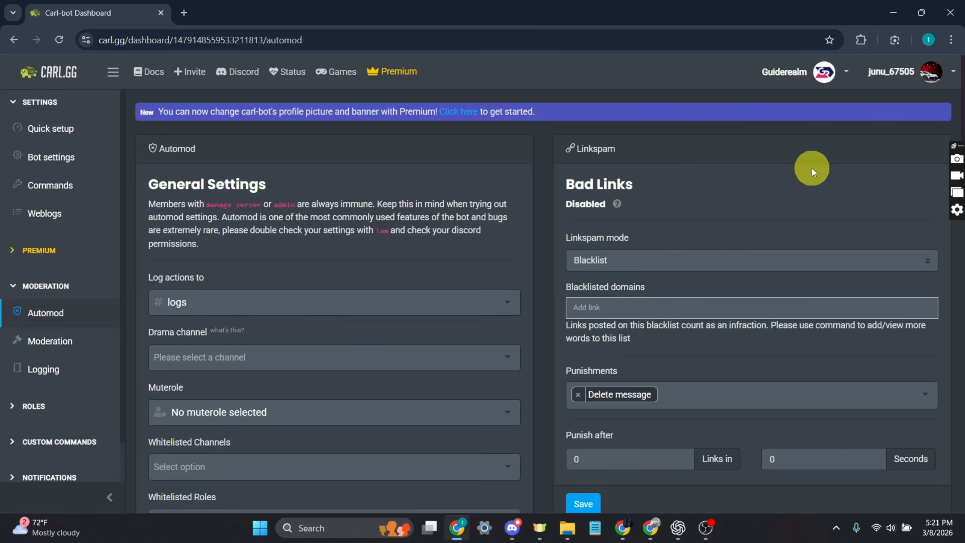
pyautogui.click(635, 260)
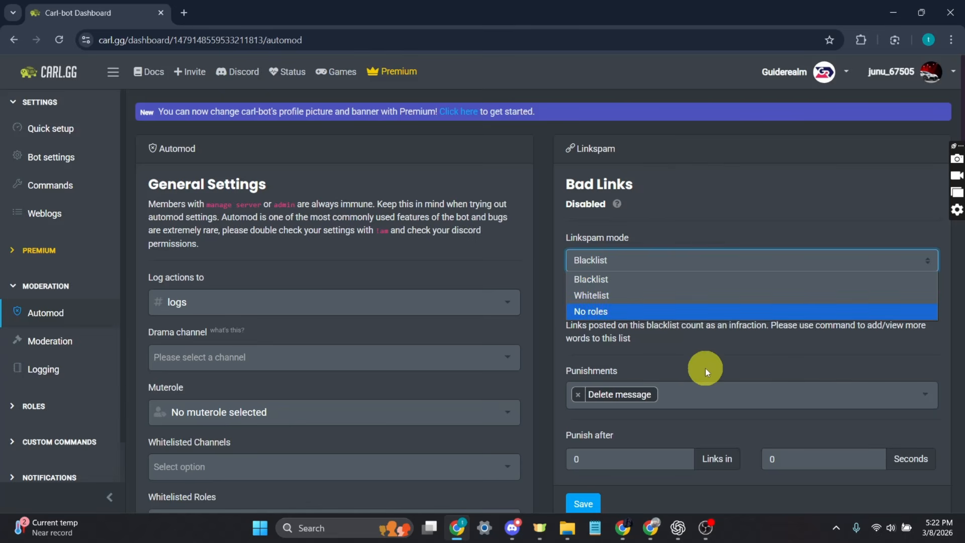
pyautogui.scroll(-1, 705, 368)
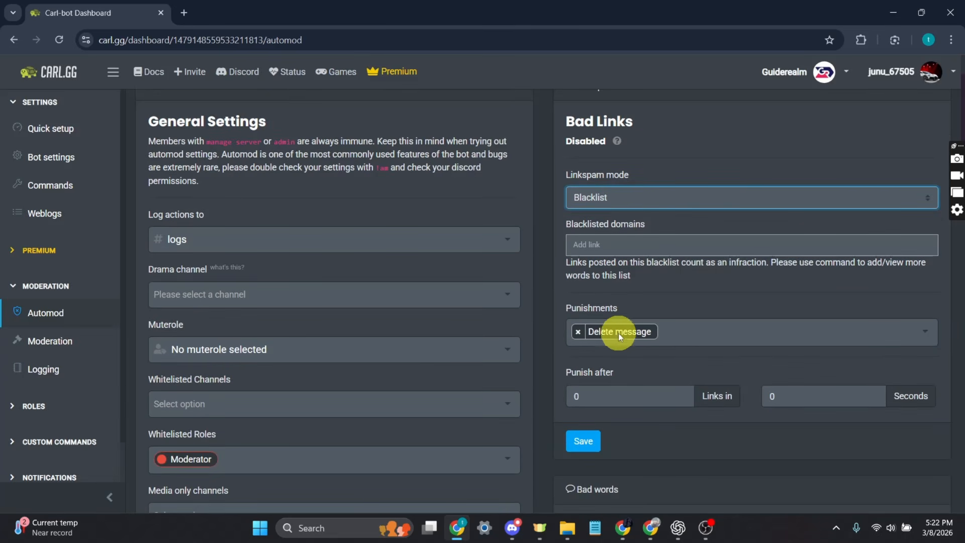
pyautogui.click(844, 334)
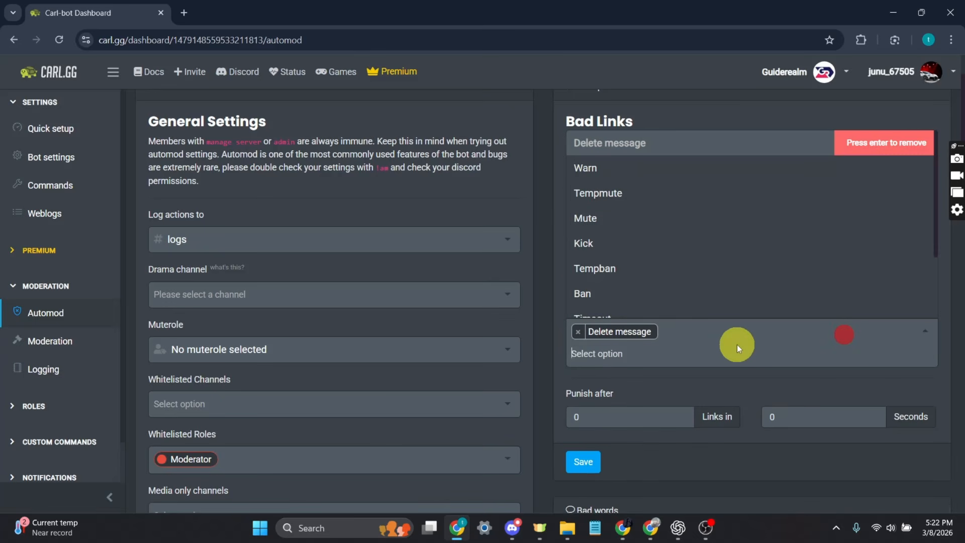
pyautogui.scroll(-4, 743, 299)
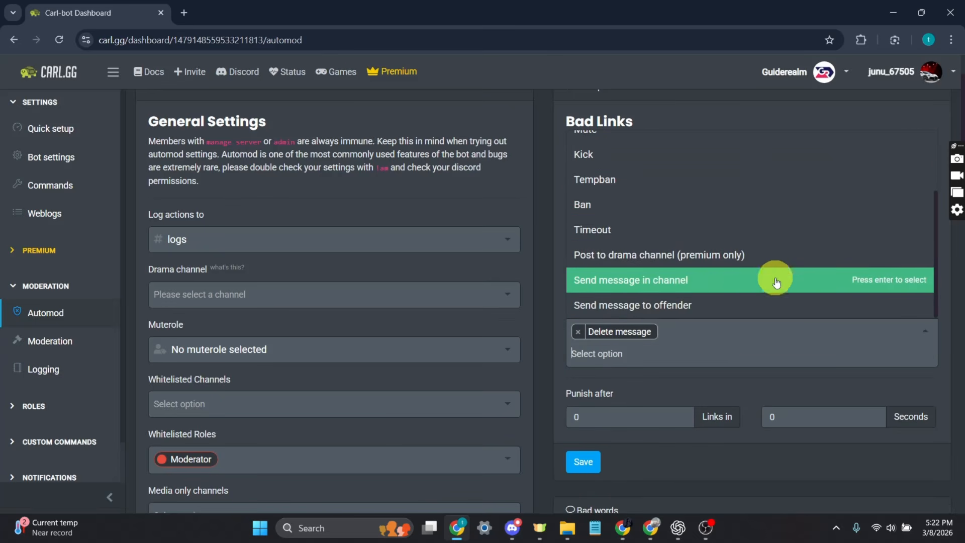
pyautogui.scroll(-3, 812, 398)
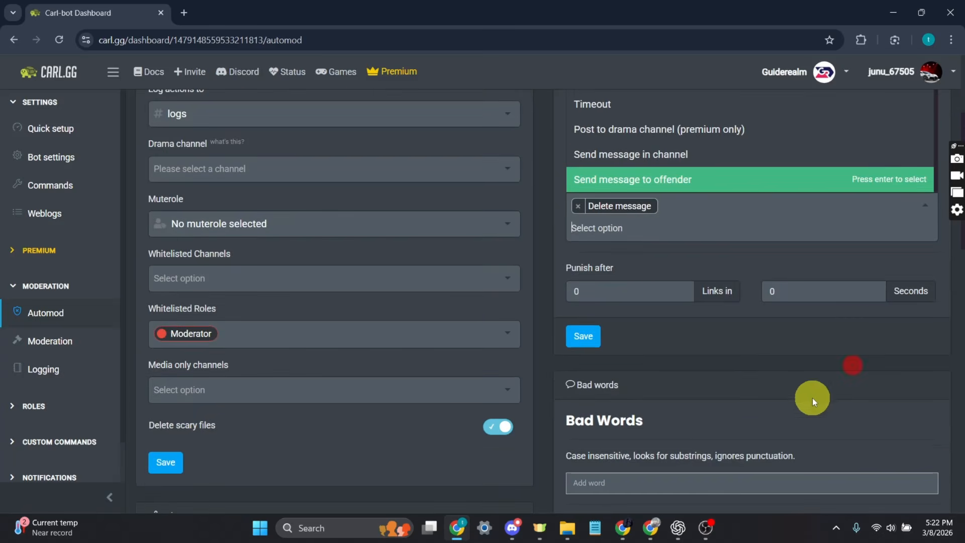
pyautogui.scroll(-1, 674, 374)
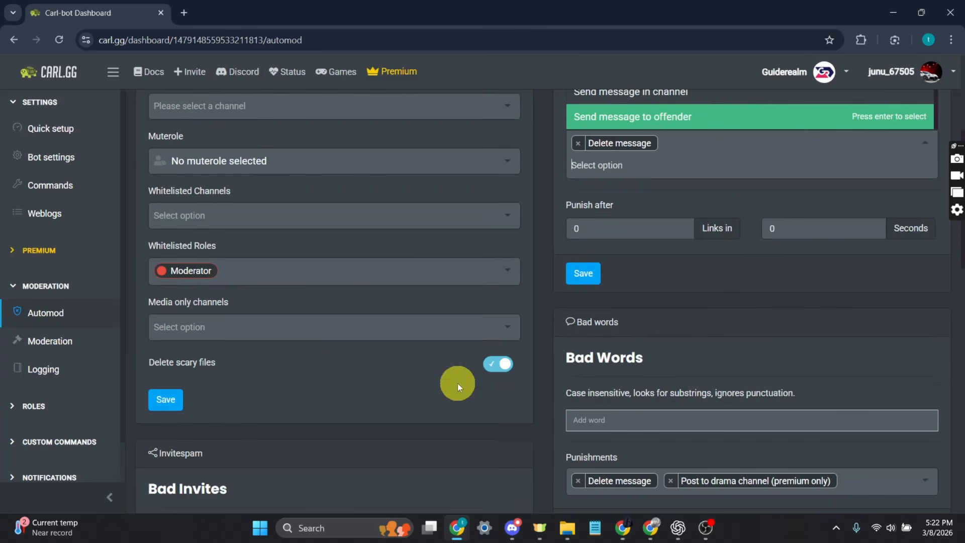
# Step: Add the word "orange" to Automod's Bad Words list and save that section
pyautogui.click(688, 418)
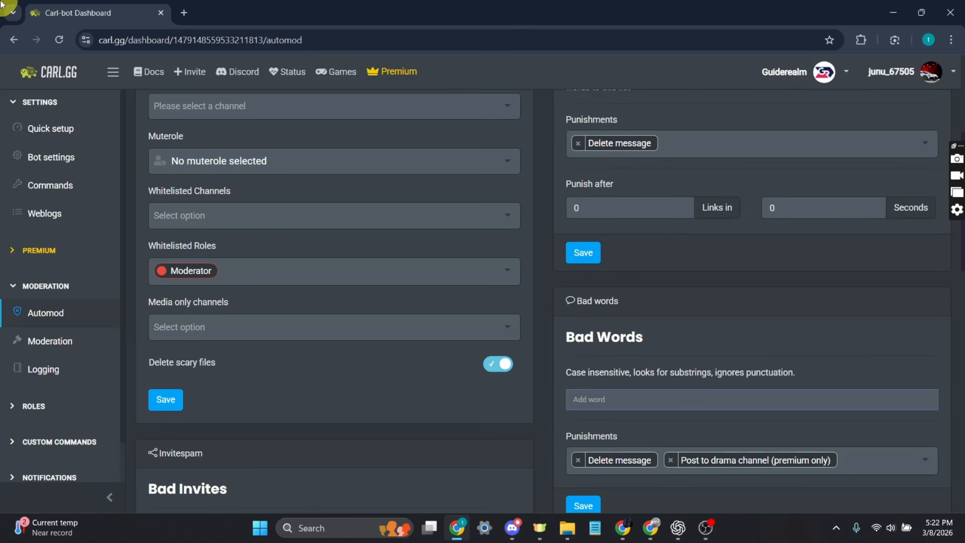
pyautogui.write('orange')
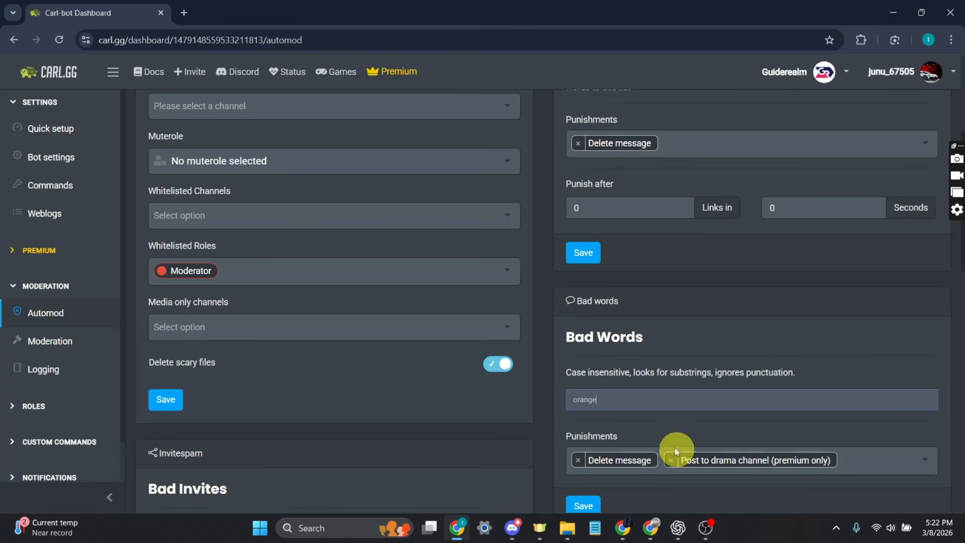
pyautogui.scroll(-1, 653, 448)
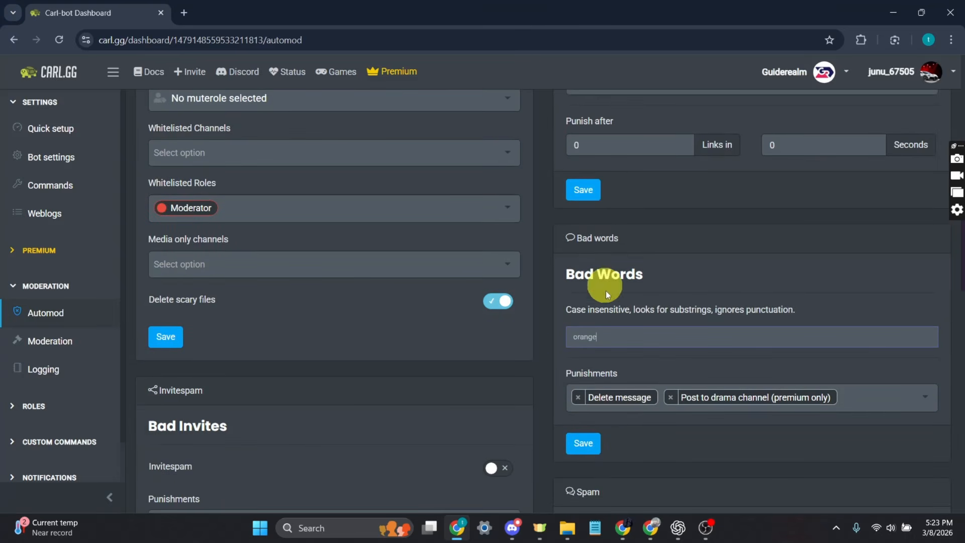
pyautogui.click(587, 448)
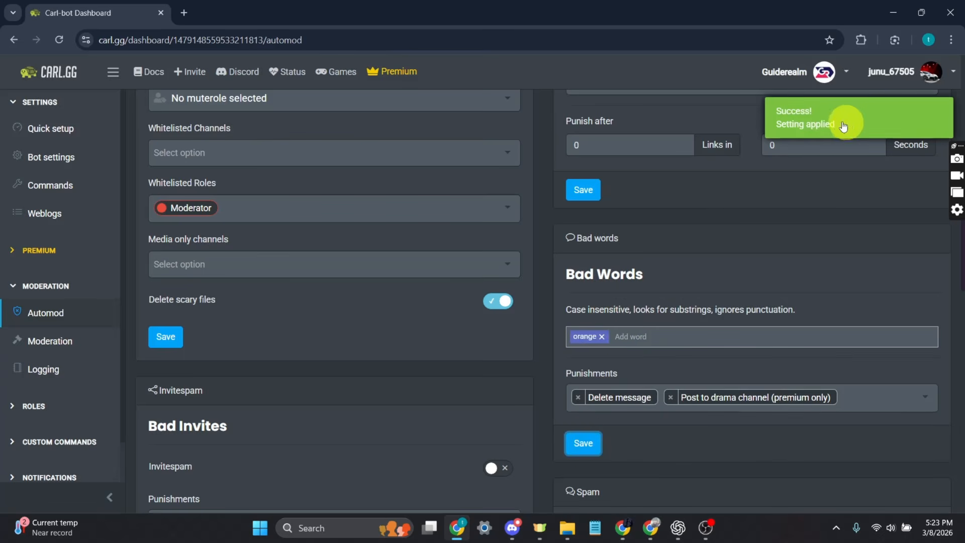
# Step: Set the Spam rule to punish after 5 messages in 10 seconds
pyautogui.scroll(-5, 781, 261)
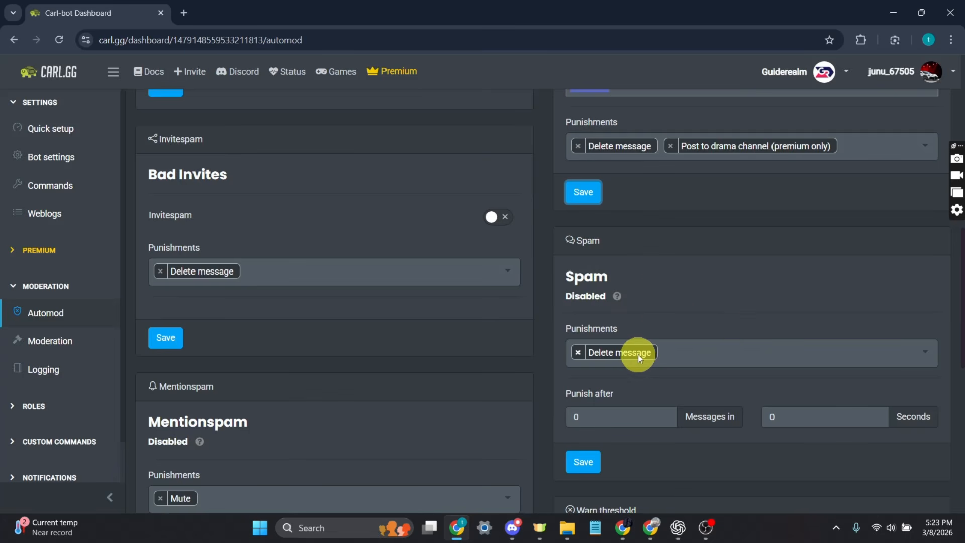
pyautogui.click(623, 415)
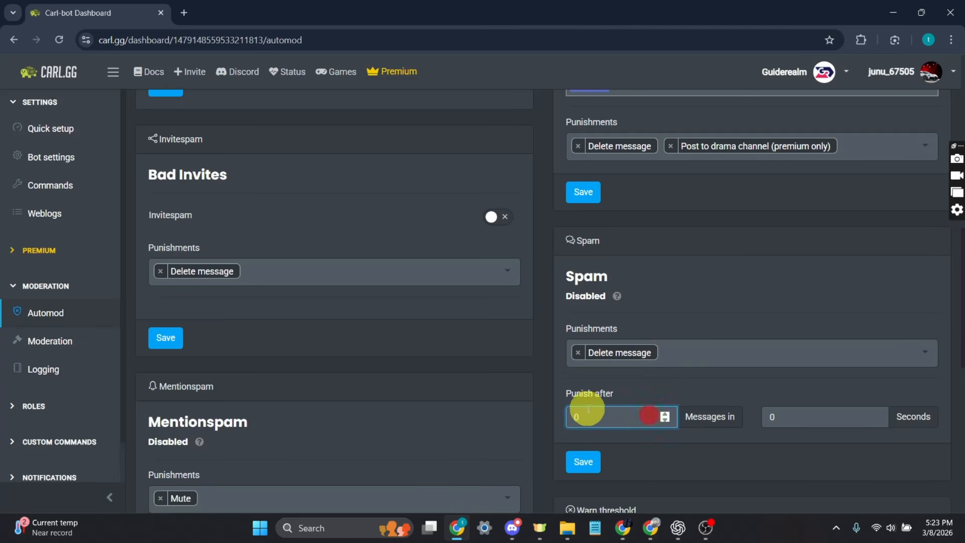
pyautogui.write('5')
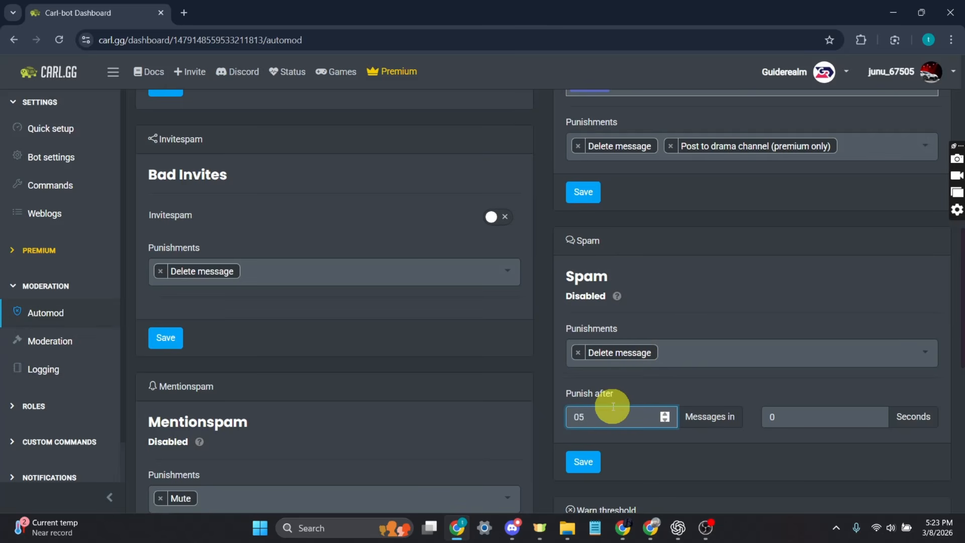
pyautogui.click(779, 422)
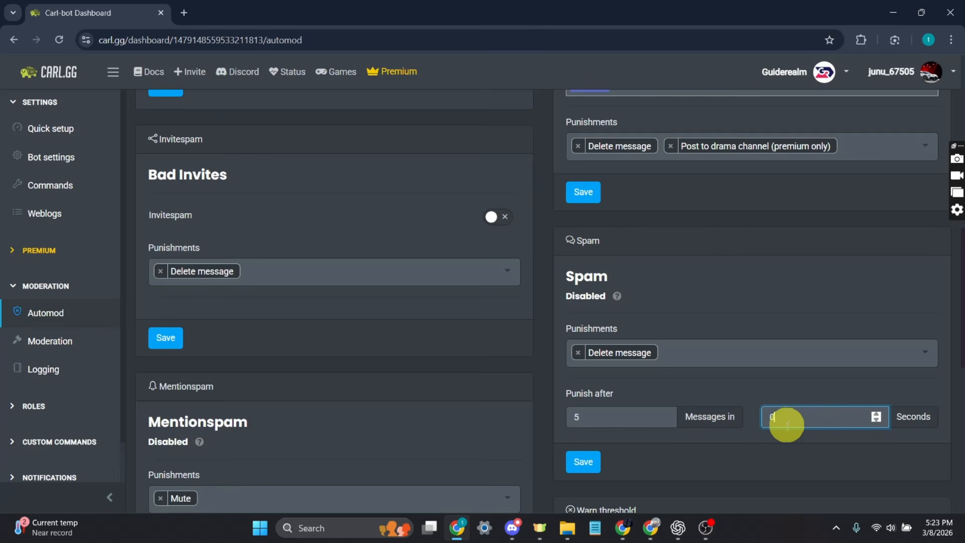
pyautogui.write('10')
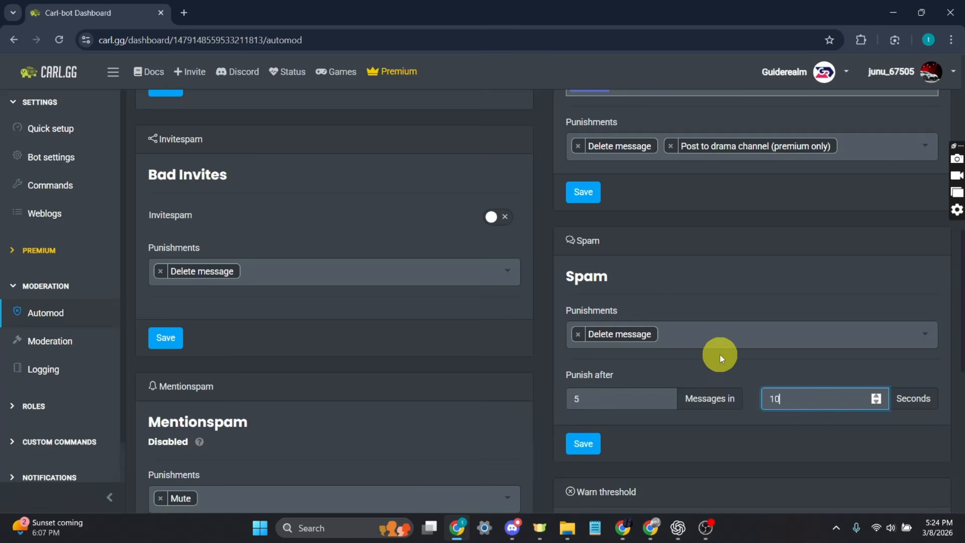
# Step: Add Mute to the Spam rule's punishments and save the rule
pyautogui.click(749, 339)
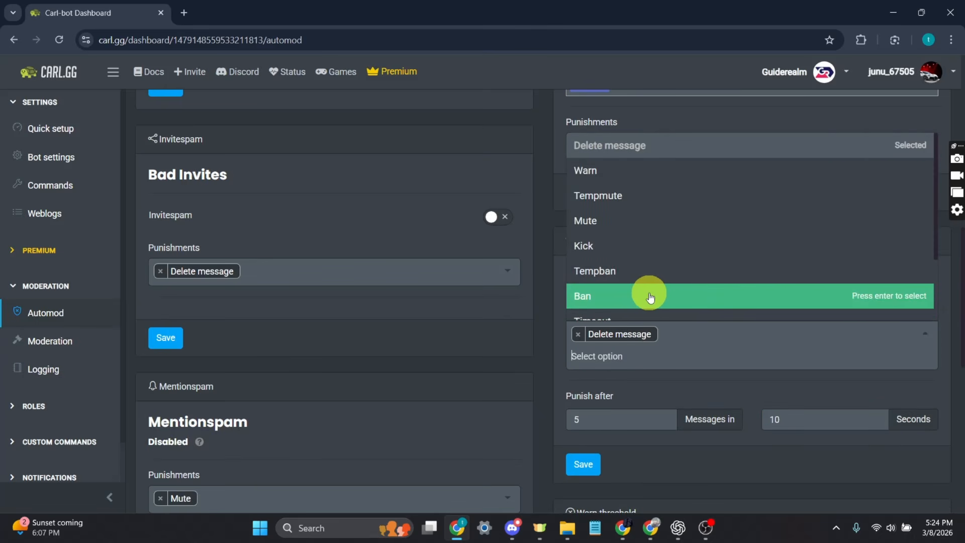
pyautogui.click(636, 216)
pyautogui.click(584, 443)
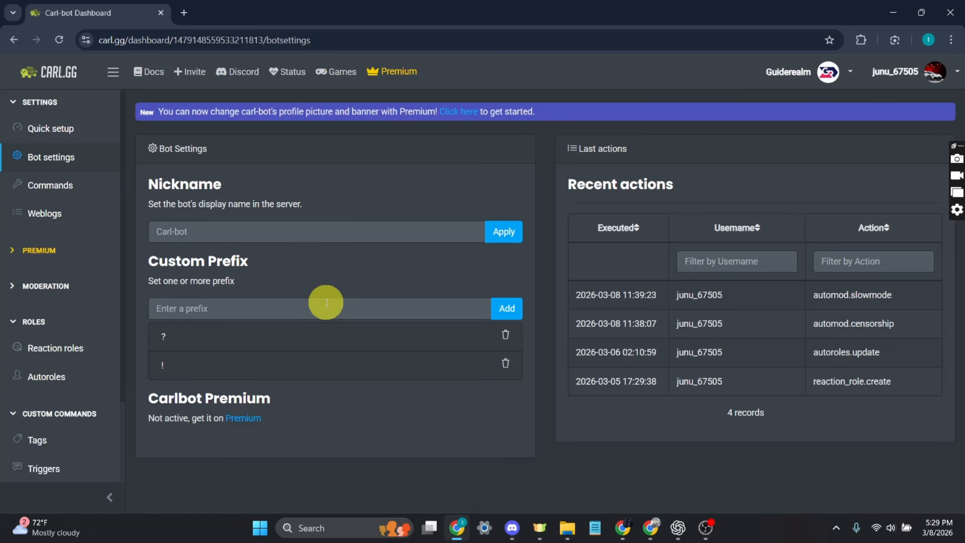
# Step: Set Member as the autorole assigned to new members who join, and save the setting
pyautogui.click(63, 382)
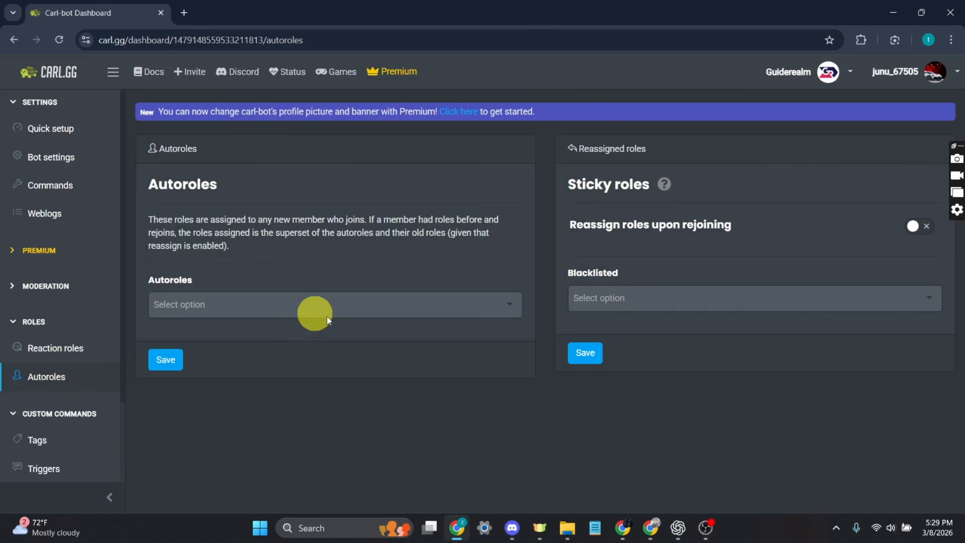
pyautogui.click(367, 315)
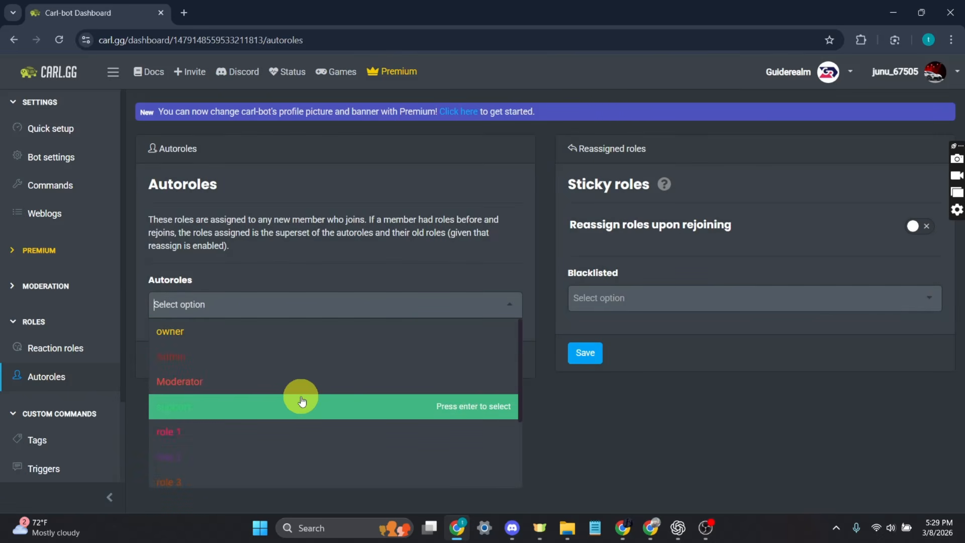
pyautogui.scroll(-2, 287, 413)
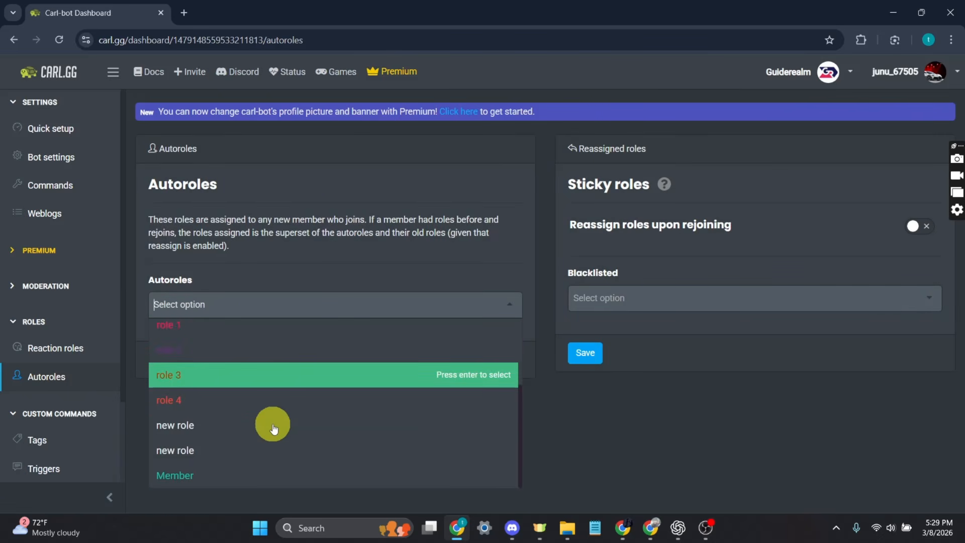
pyautogui.click(209, 479)
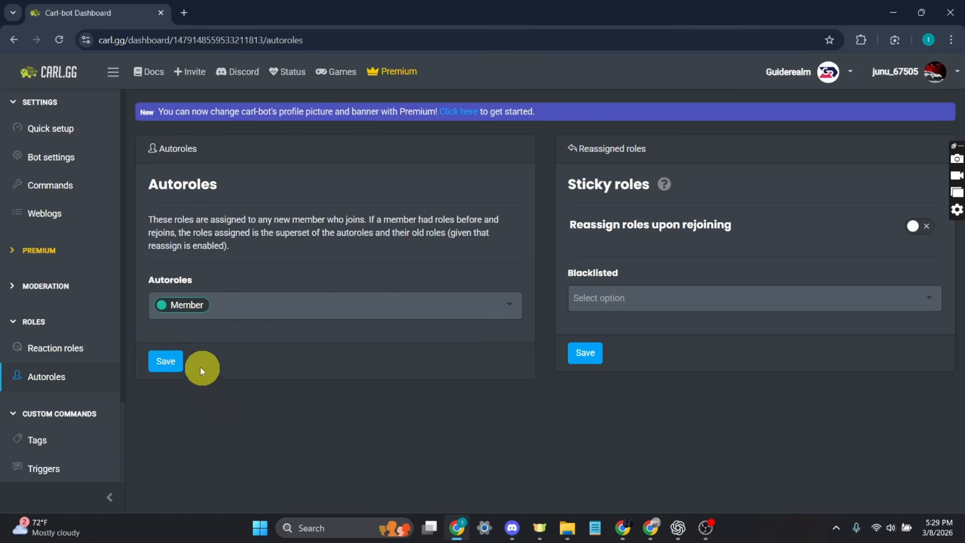
pyautogui.click(168, 361)
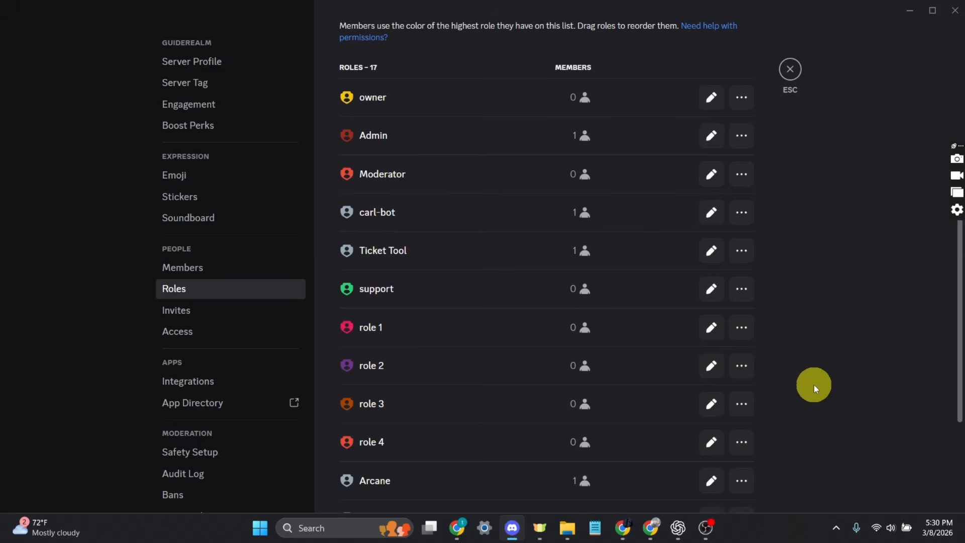
pyautogui.scroll(-1, 814, 384)
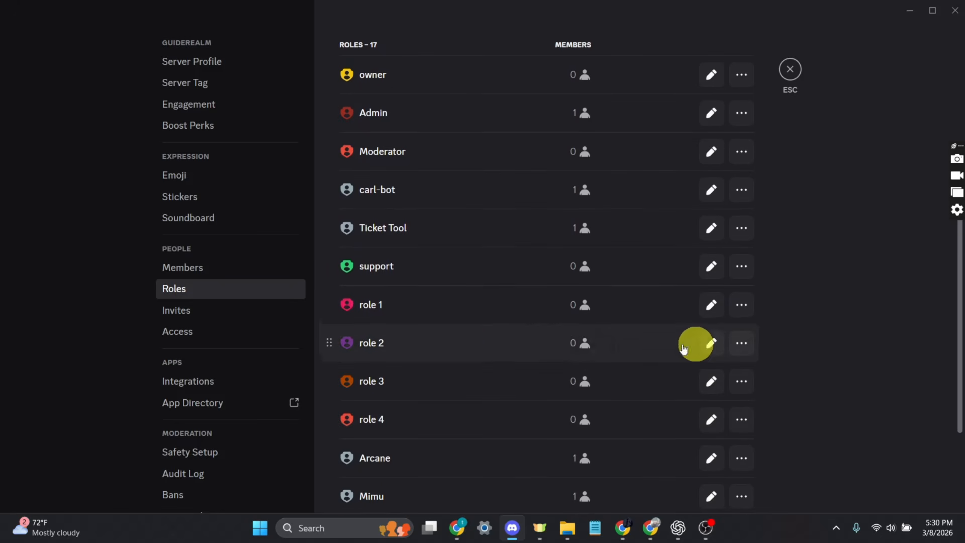
pyautogui.scroll(-1, 441, 284)
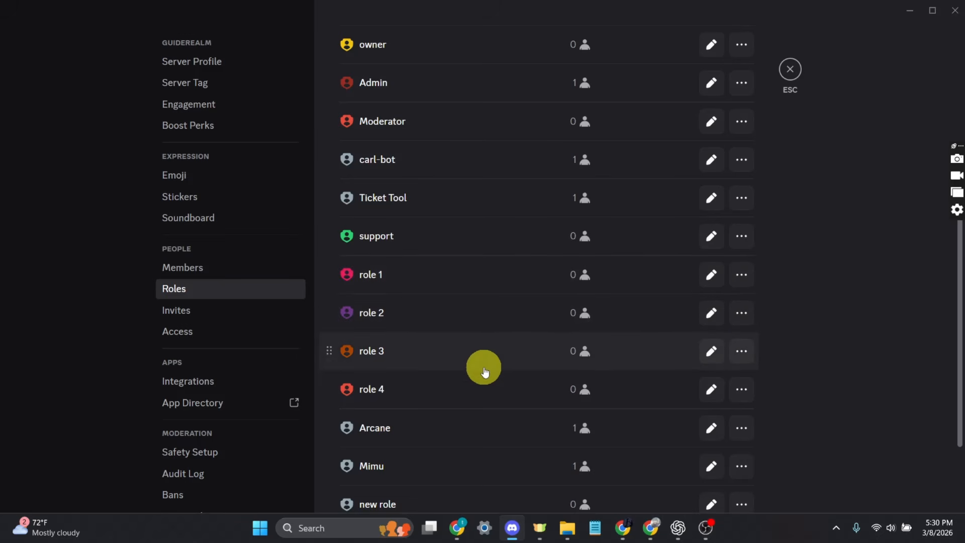
pyautogui.click(456, 528)
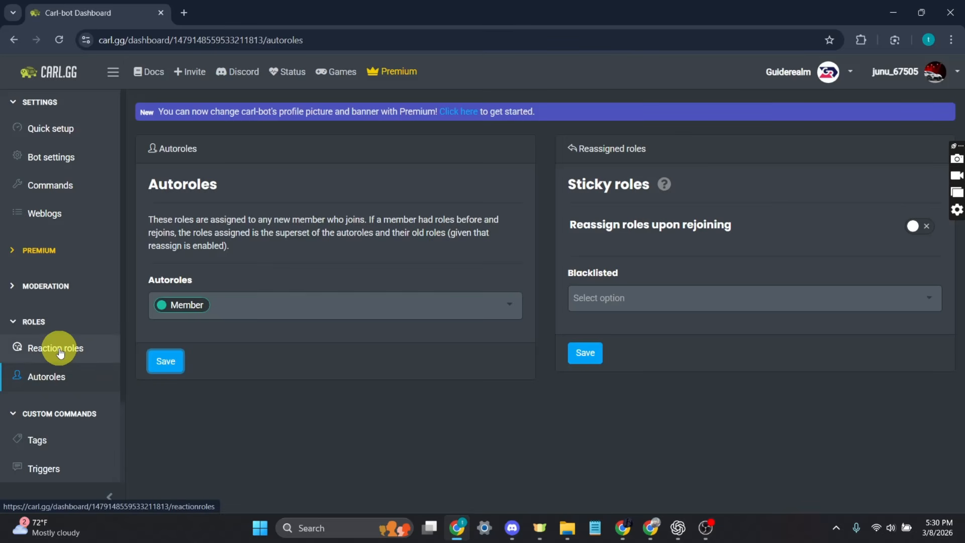
# Step: Start a new reaction role that posts an embed in the reaction-role channel
pyautogui.click(60, 350)
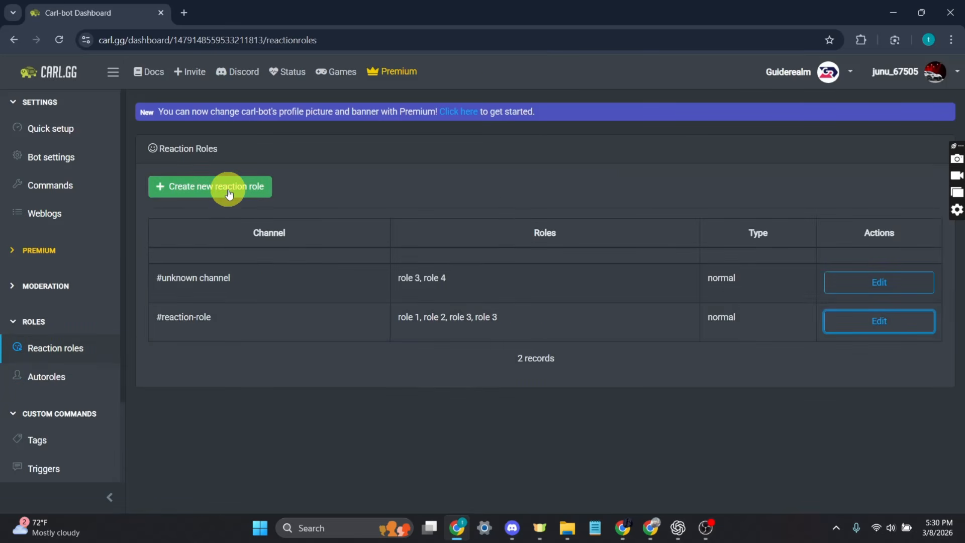
pyautogui.click(229, 191)
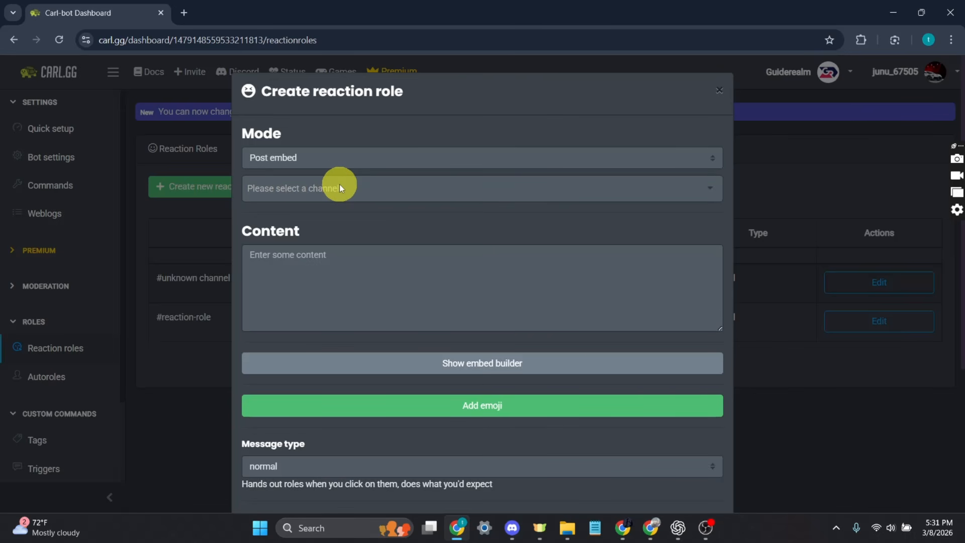
pyautogui.click(369, 189)
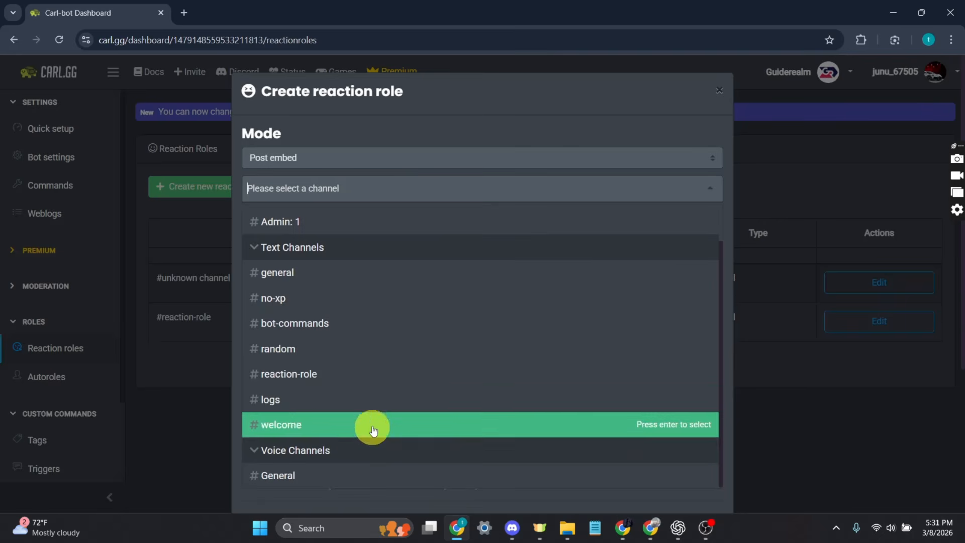
pyautogui.click(378, 377)
# Step: Give the reaction role's embed the title "reaction" and the description "react to get a role"
pyautogui.scroll(-2, 476, 295)
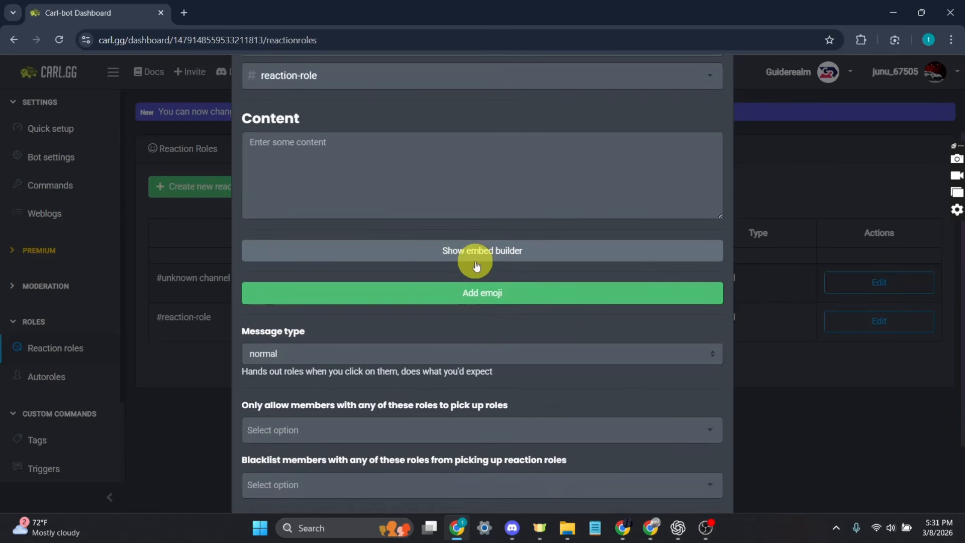
pyautogui.click(529, 260)
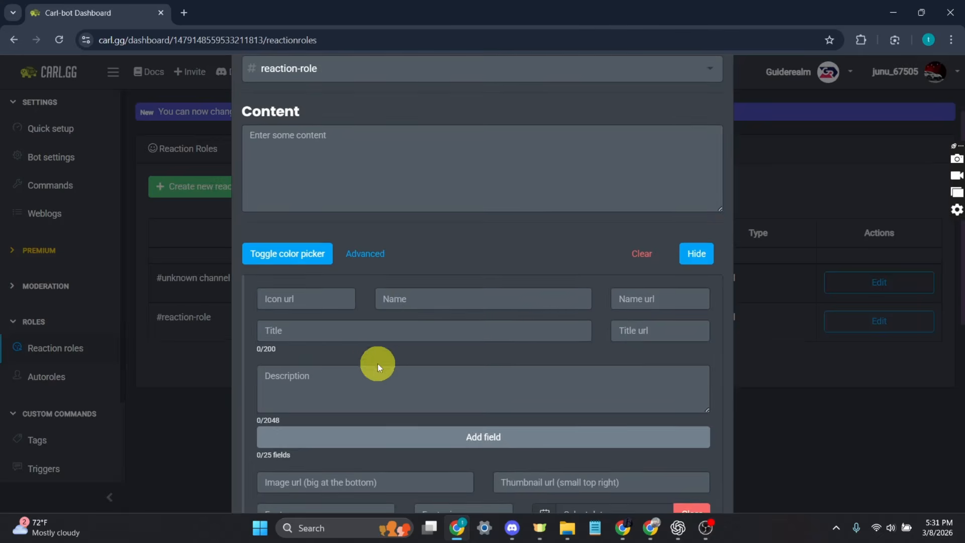
pyautogui.click(323, 332)
pyautogui.write('reaction')
pyautogui.click(376, 411)
pyautogui.click(381, 399)
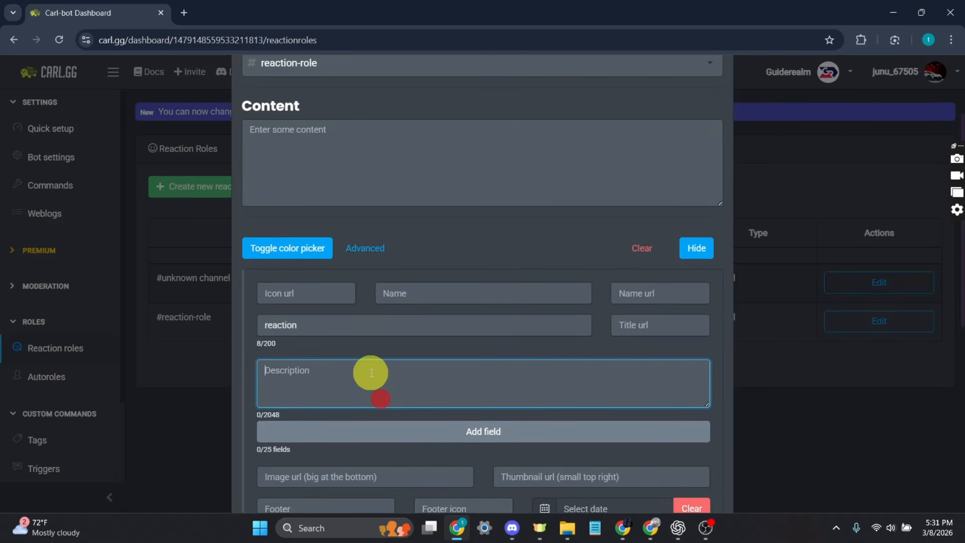
pyautogui.write('react to get a role')
# Step: Add the Thumbs Up emoji as a reaction for the new reaction role message
pyautogui.scroll(-4, 371, 373)
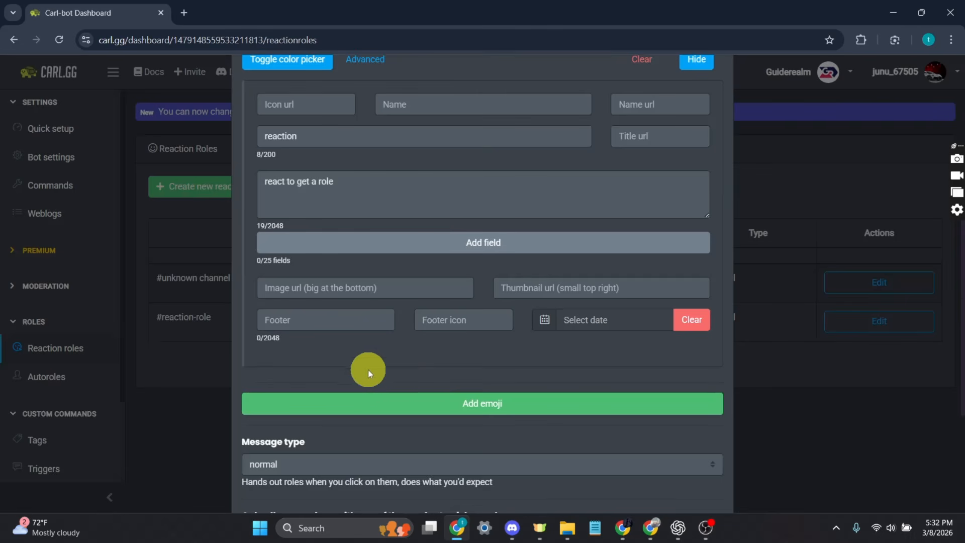
pyautogui.click(397, 409)
pyautogui.scroll(-3, 405, 410)
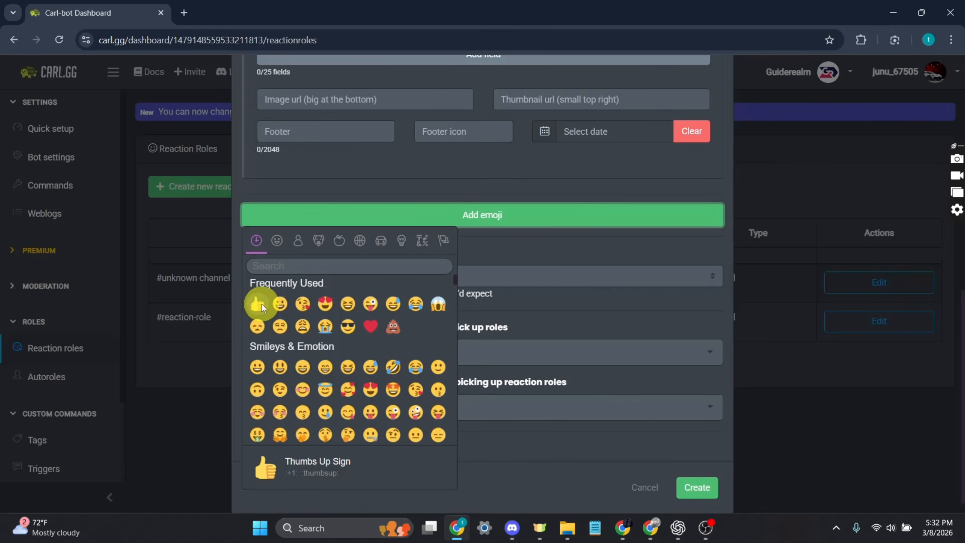
pyautogui.click(262, 306)
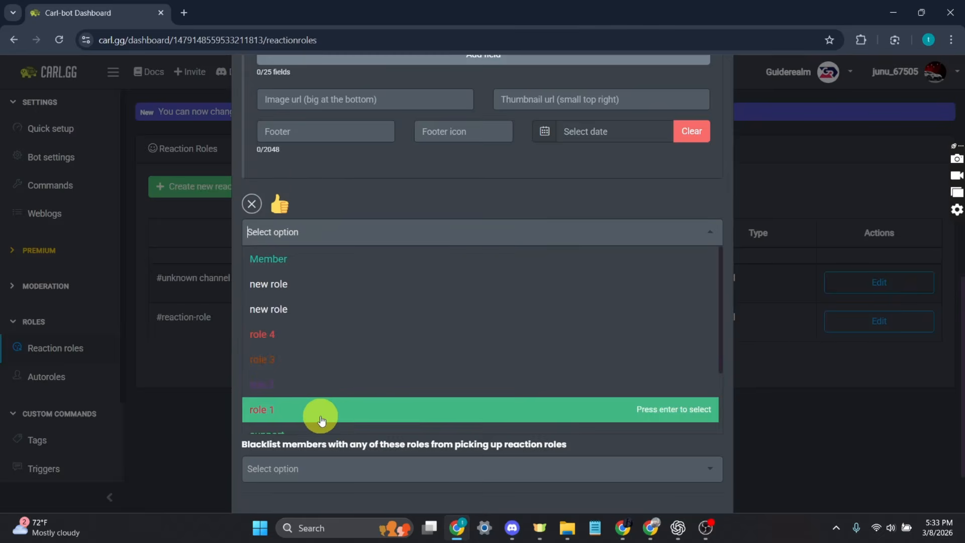
# Step: Assign role 1 to the Thumbs Up reaction and add a grinning face reaction that gives role 2
pyautogui.click(307, 411)
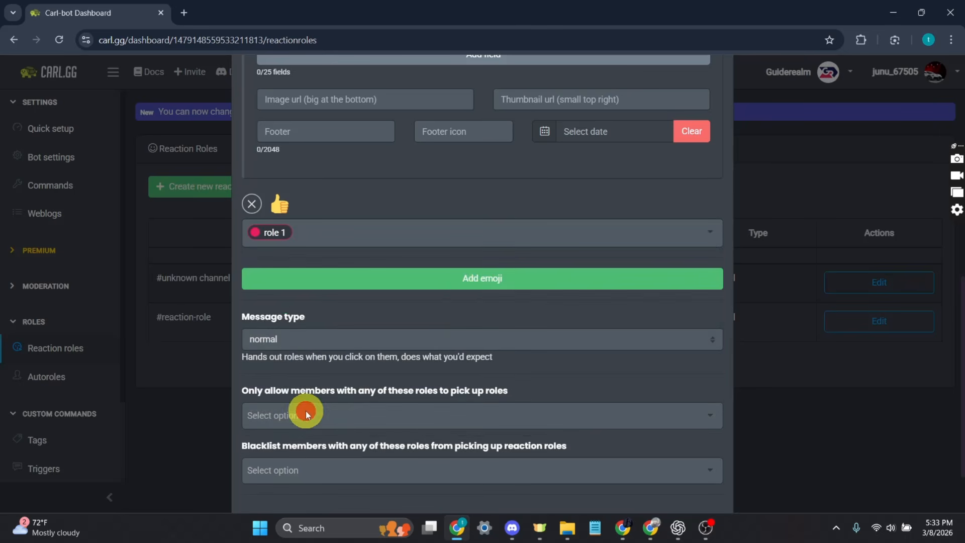
pyautogui.click(470, 278)
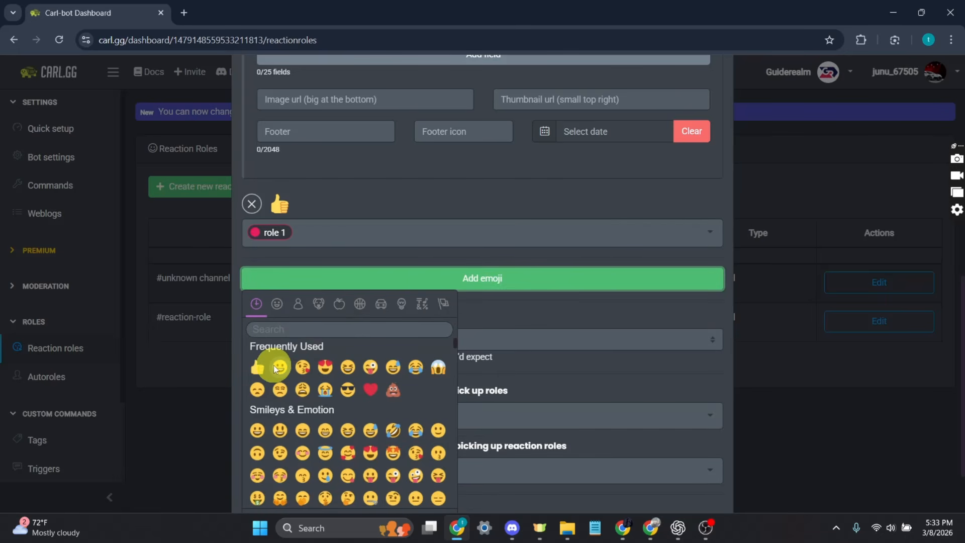
pyautogui.click(273, 365)
pyautogui.click(344, 302)
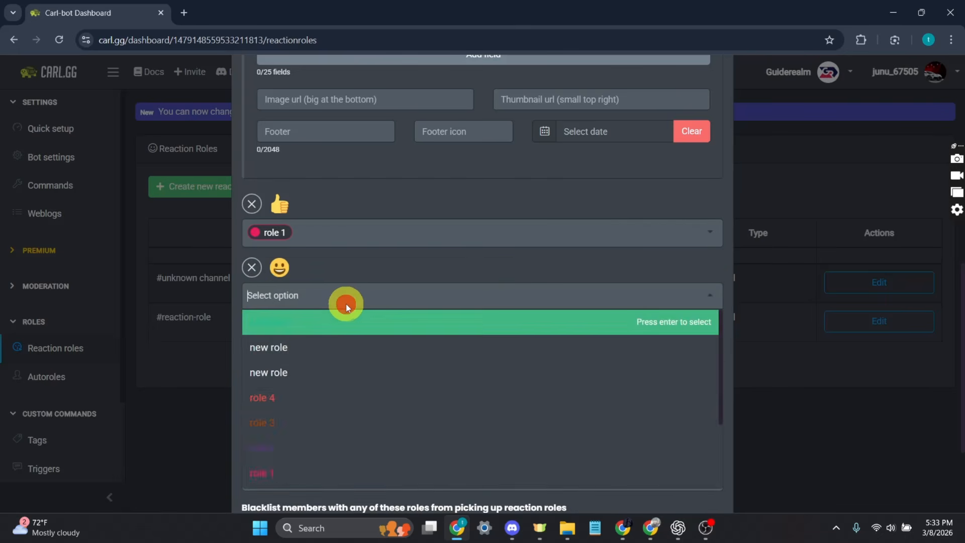
pyautogui.click(307, 422)
# Step: Add a kissing face reaction for role 3 and a squinting laugh reaction for role 4, and create the reaction role
pyautogui.click(307, 340)
pyautogui.click(307, 431)
pyautogui.click(326, 366)
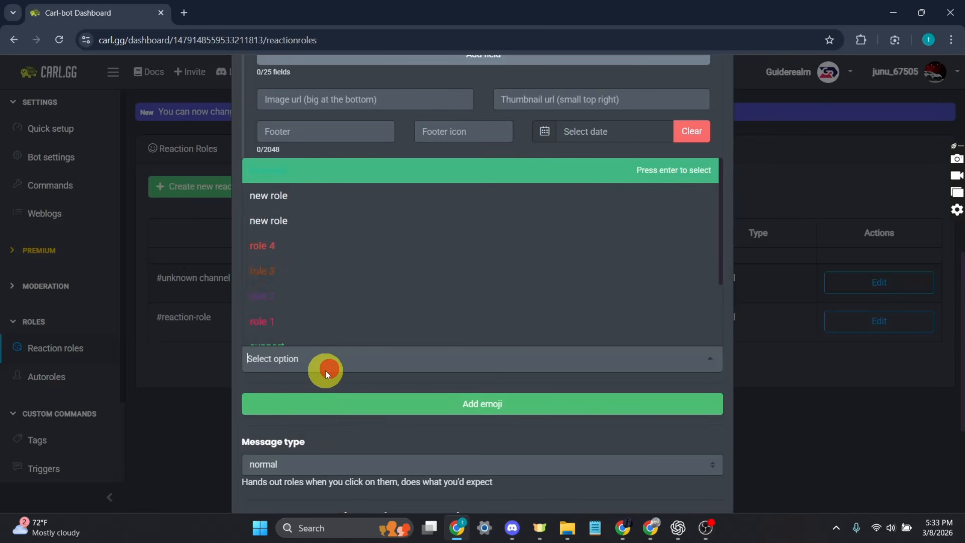
pyautogui.click(322, 271)
pyautogui.scroll(-4, 602, 442)
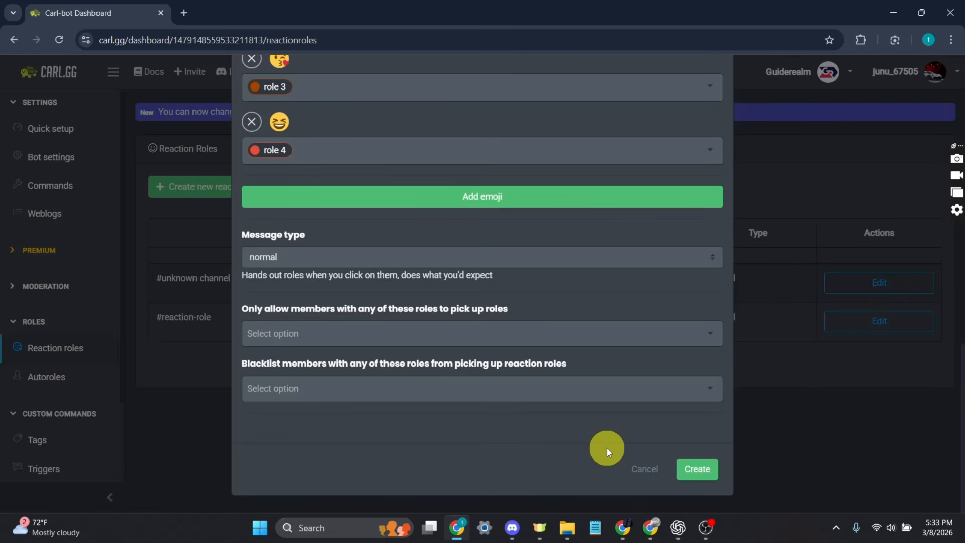
pyautogui.click(708, 471)
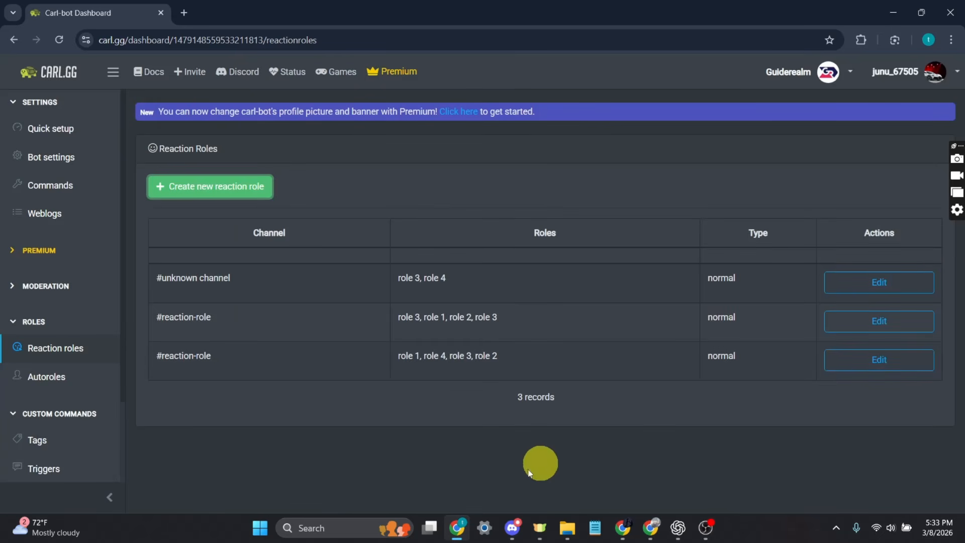
# Step: Switch to Discord, leave the server settings and open the reaction-role channel
pyautogui.moveTo(509, 538)
pyautogui.click(517, 462)
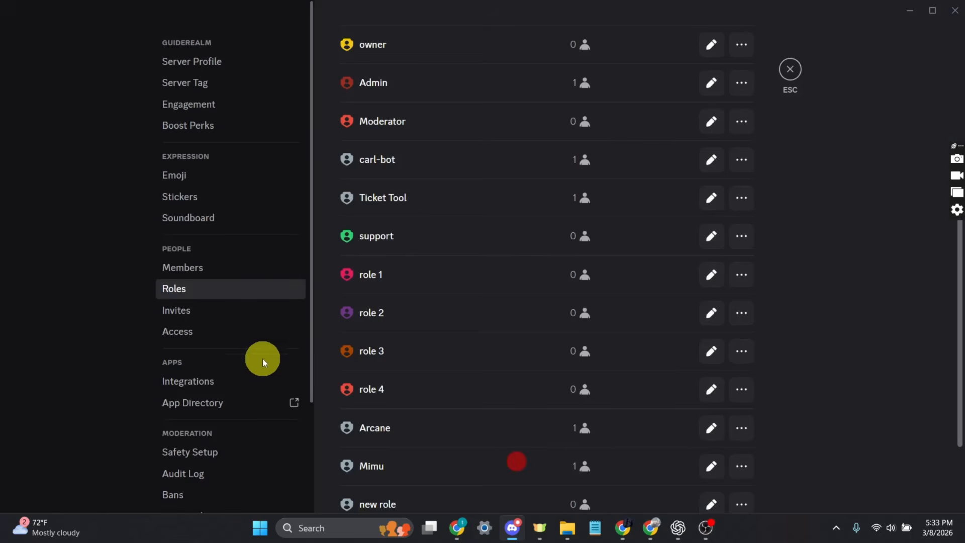
pyautogui.click(780, 74)
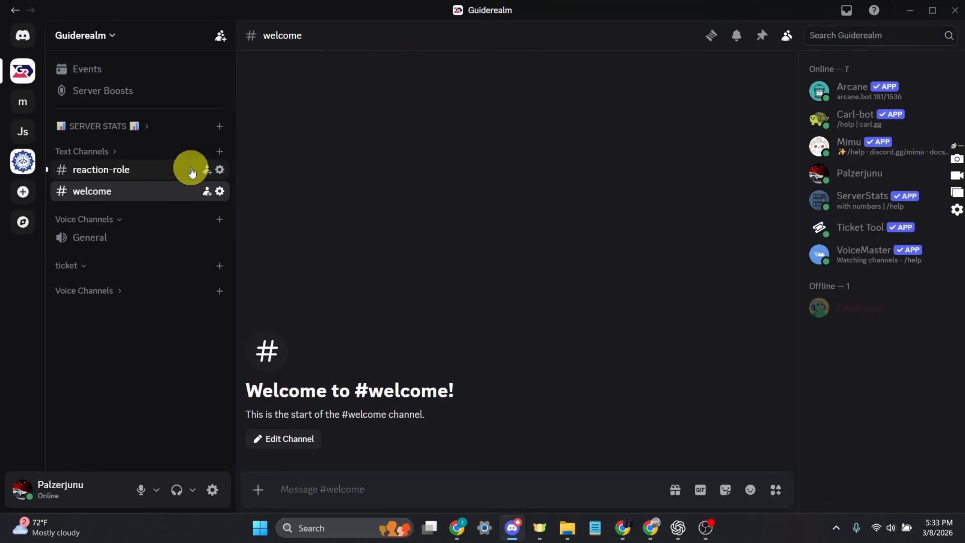
pyautogui.click(160, 170)
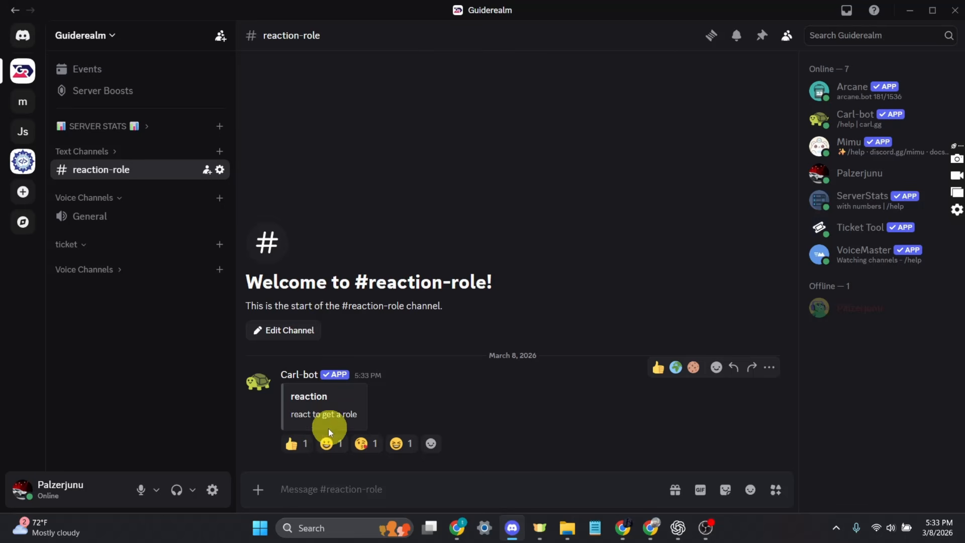
# Step: React to Carl-bot's embed with all four emojis and open the reacting member's profile to check the assigned roles
pyautogui.click(297, 447)
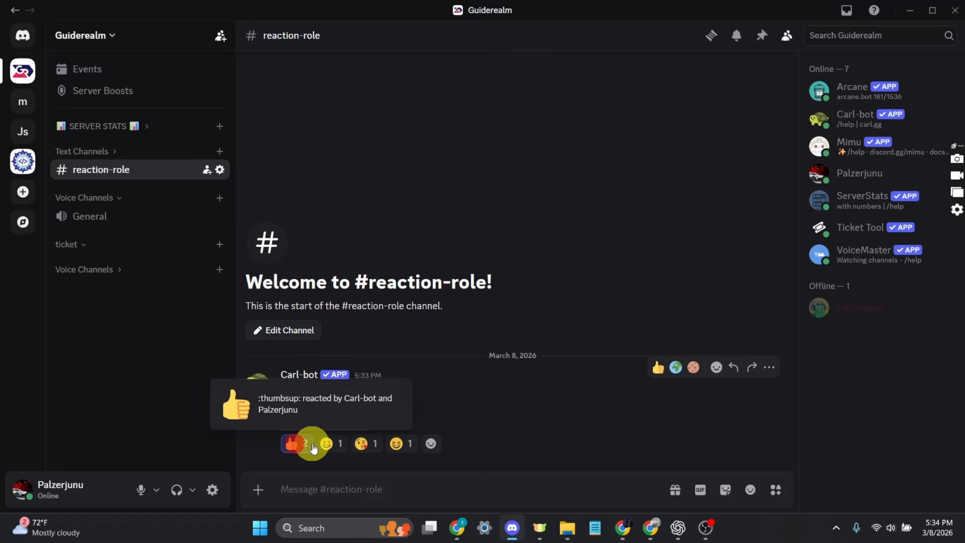
pyautogui.click(344, 445)
pyautogui.click(363, 444)
pyautogui.click(400, 445)
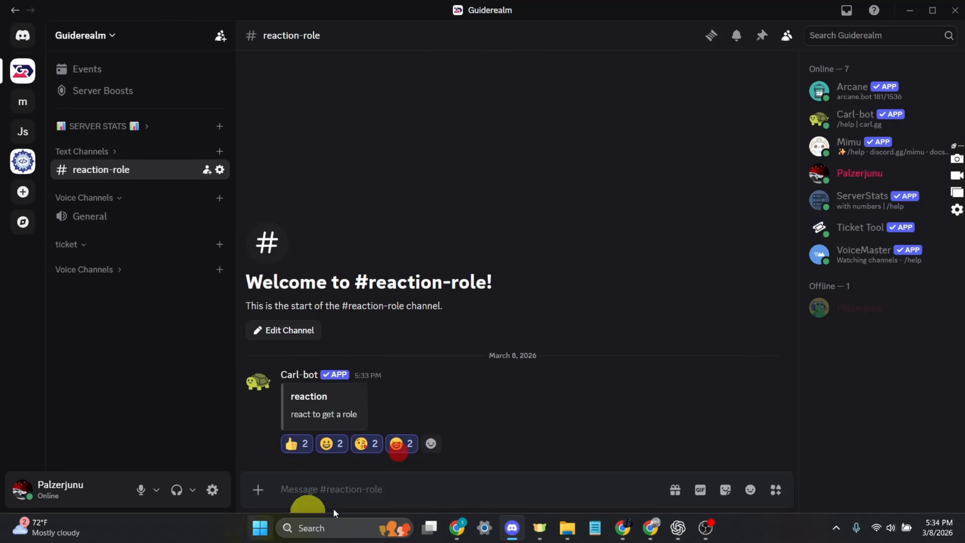
pyautogui.click(855, 180)
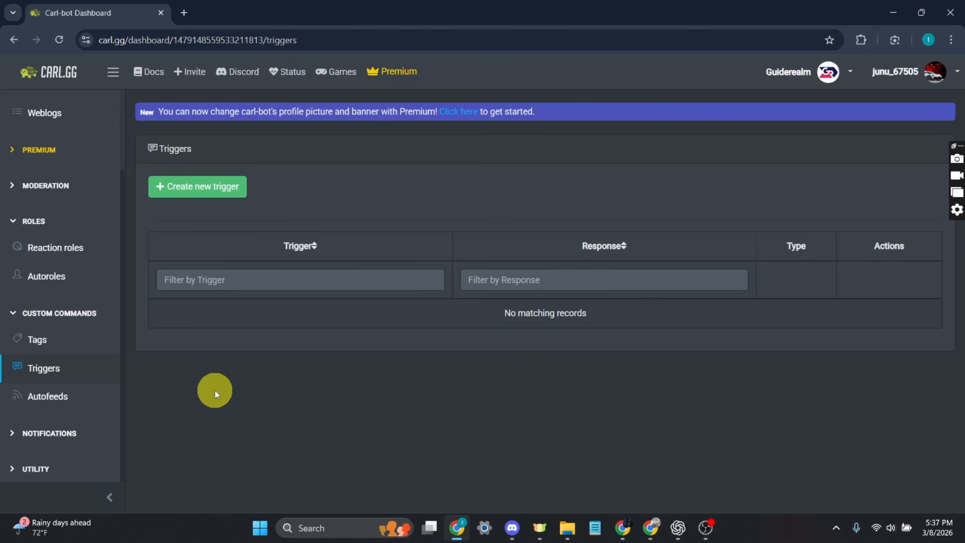
# Step: View the Tags page, return to Triggers and start a new trigger with the trigger text "!markrules"
pyautogui.scroll(1, 76, 332)
pyautogui.scroll(-1, 60, 344)
pyautogui.click(38, 340)
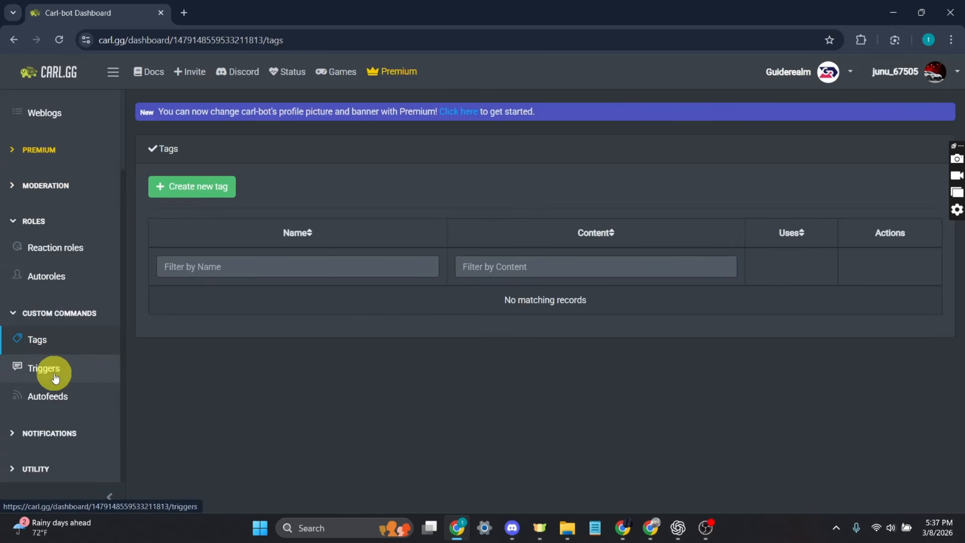
pyautogui.click(55, 378)
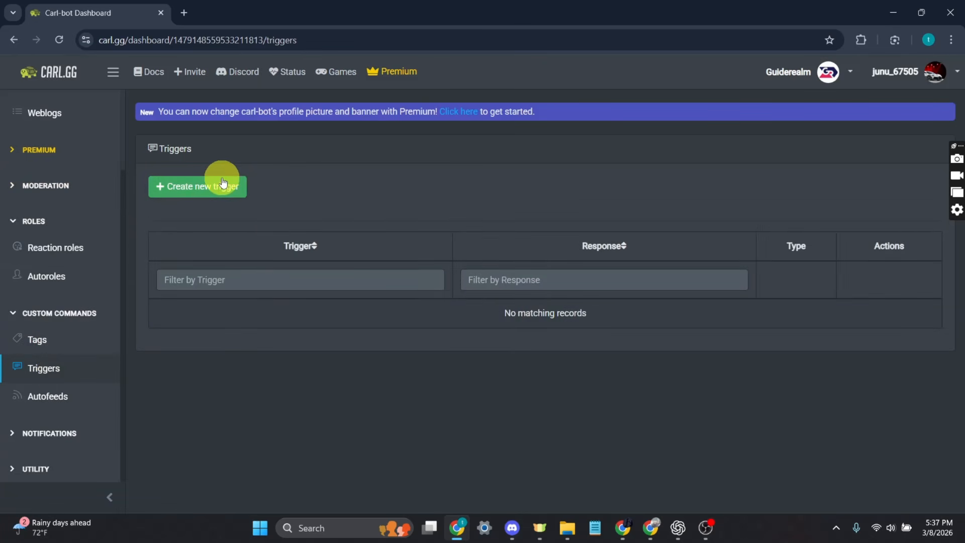
pyautogui.click(223, 183)
pyautogui.click(286, 221)
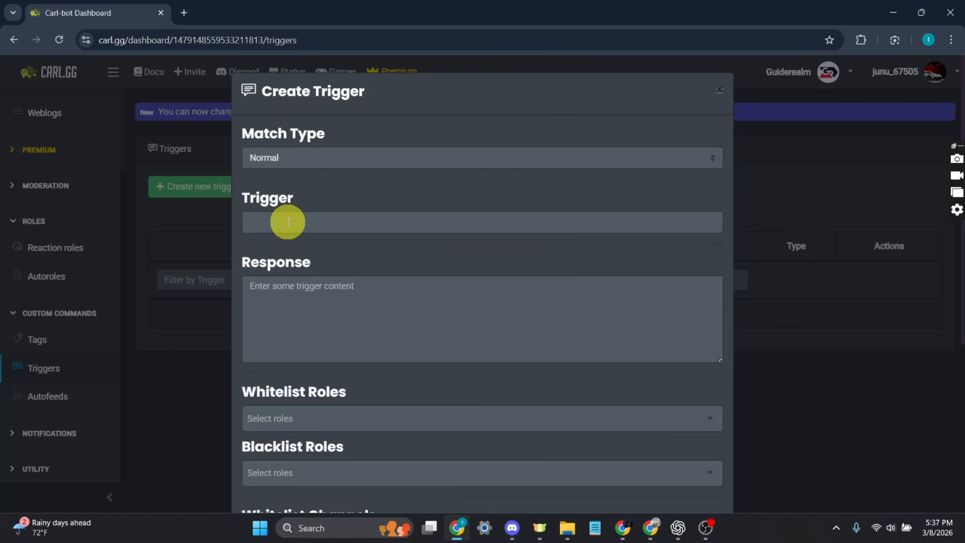
pyautogui.click(296, 224)
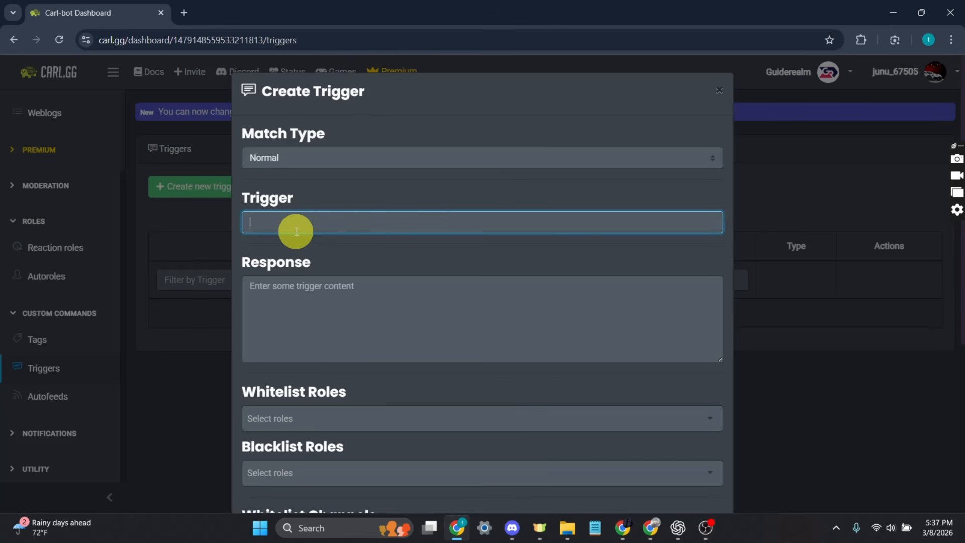
pyautogui.write('!markrules')
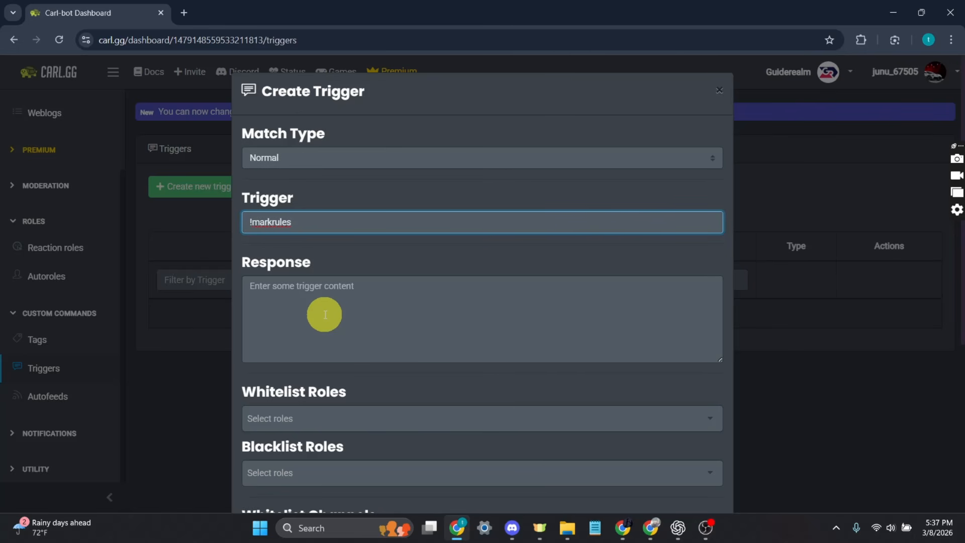
# Step: Enter "sfasgadgahbd" as the response of the new trigger
pyautogui.click(324, 315)
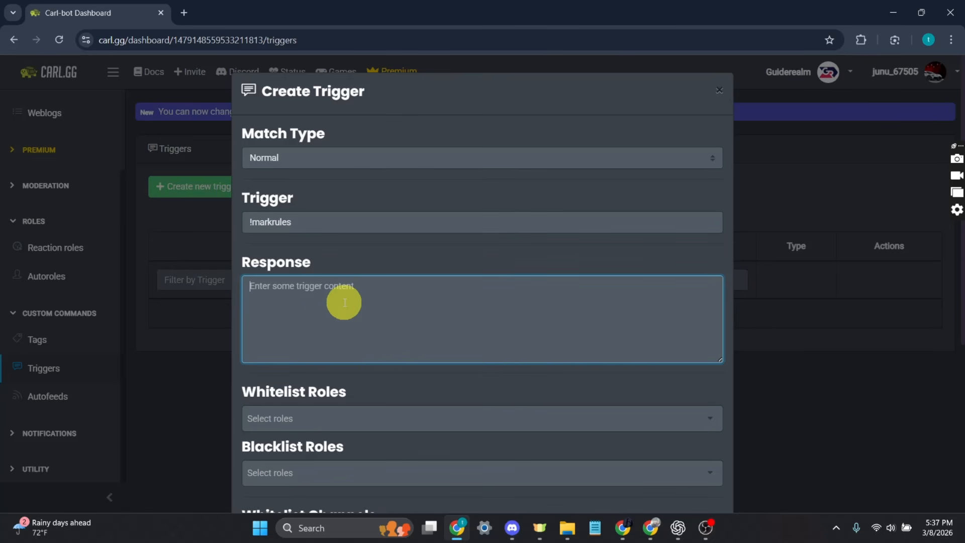
pyautogui.write('sfasgadga')
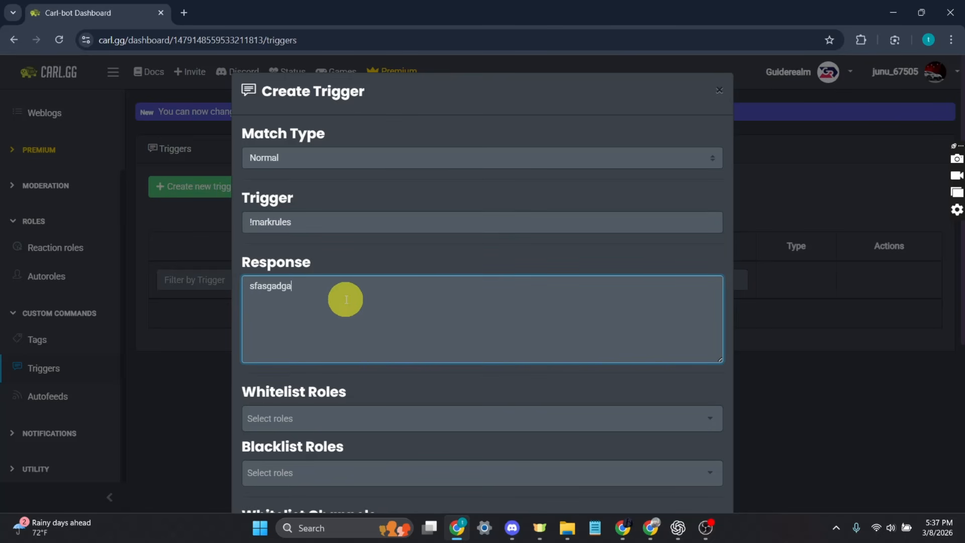
pyautogui.write('hbd')
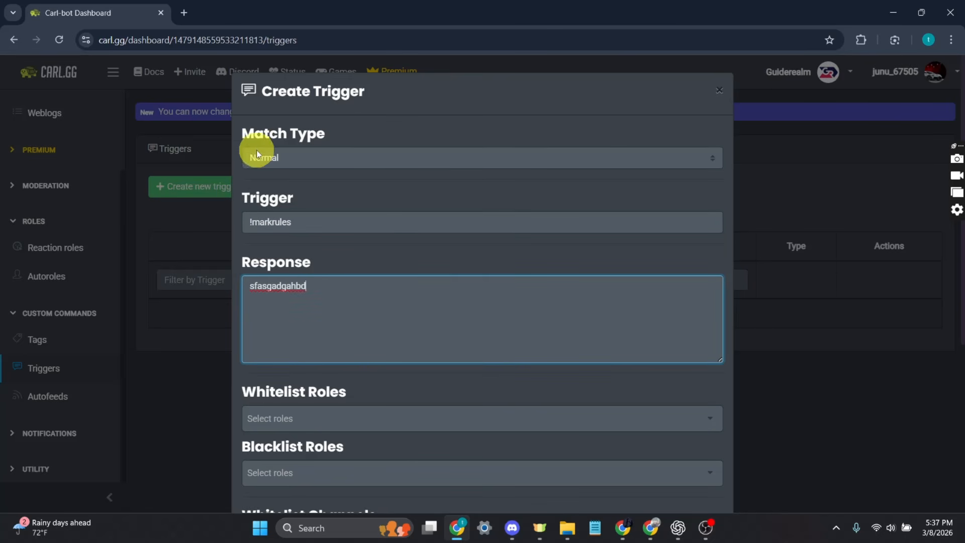
# Step: Set the new trigger's match type to Exact and create the trigger
pyautogui.click(379, 160)
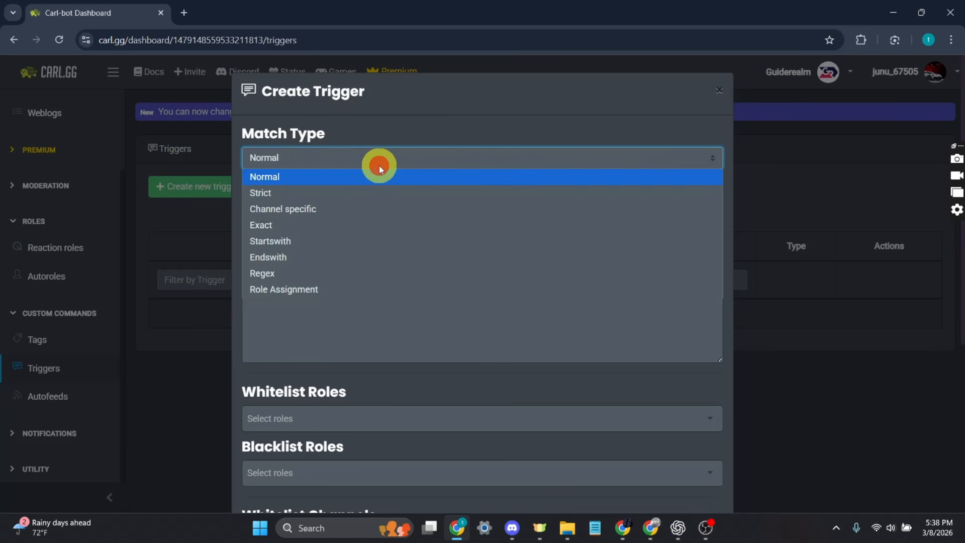
pyautogui.click(279, 227)
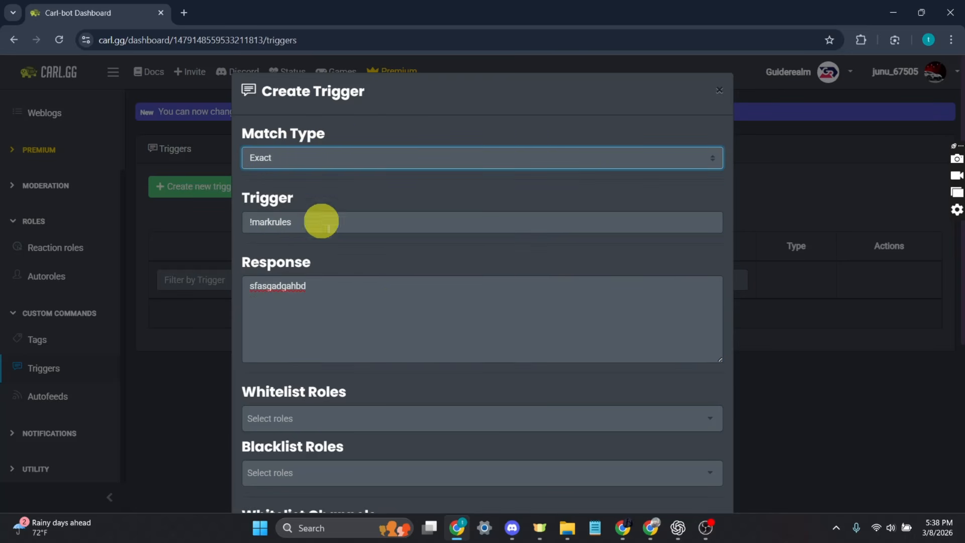
pyautogui.scroll(-5, 351, 287)
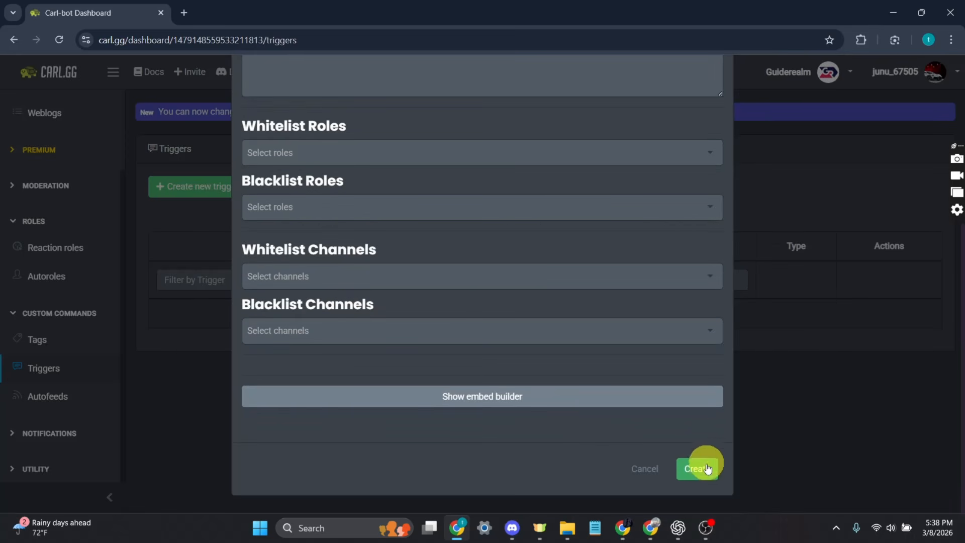
pyautogui.click(707, 474)
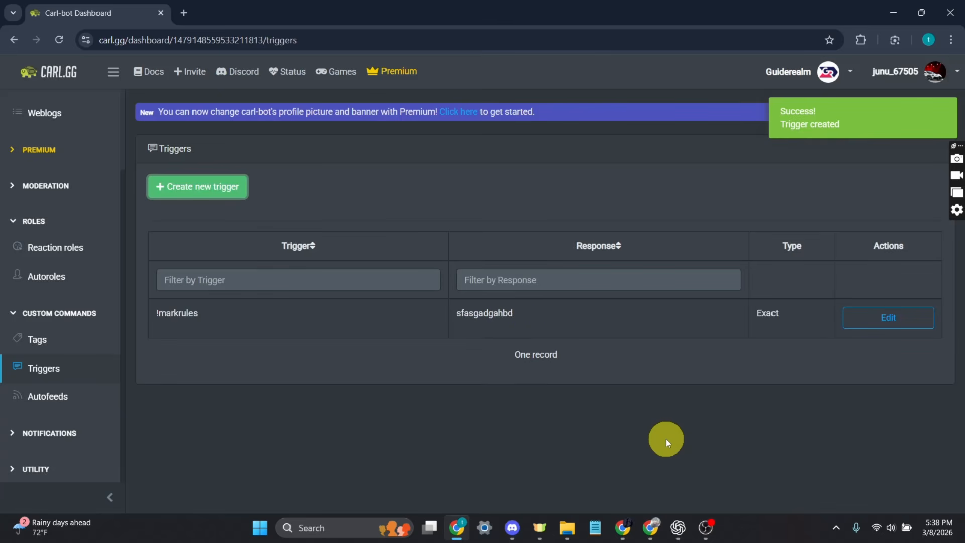